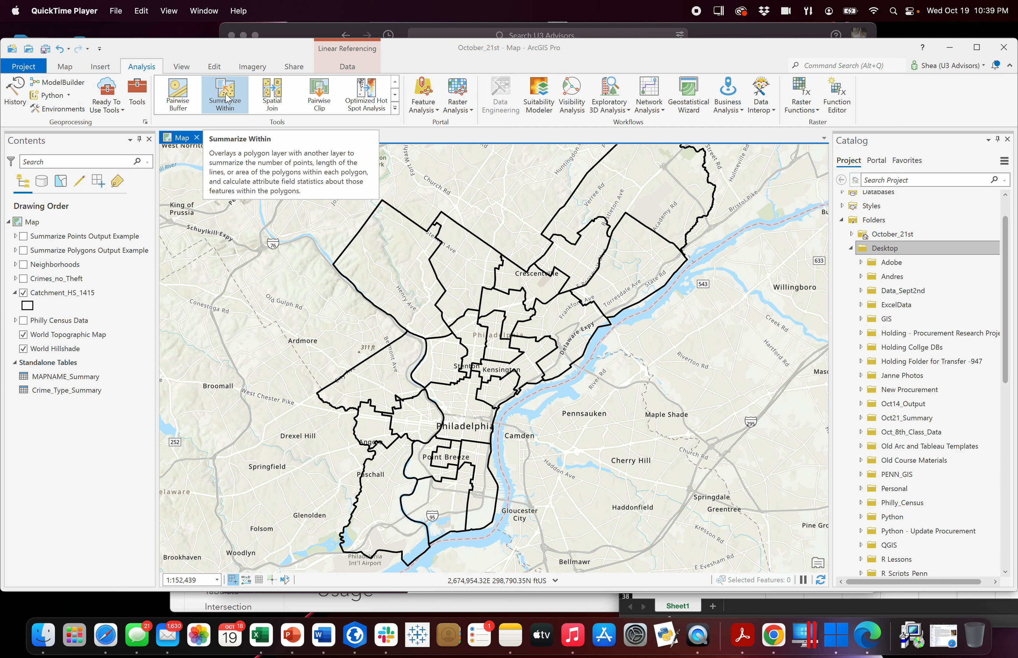
- Review the attribute table of the Catchment_HS_1415 layer and close it
click(228, 99)
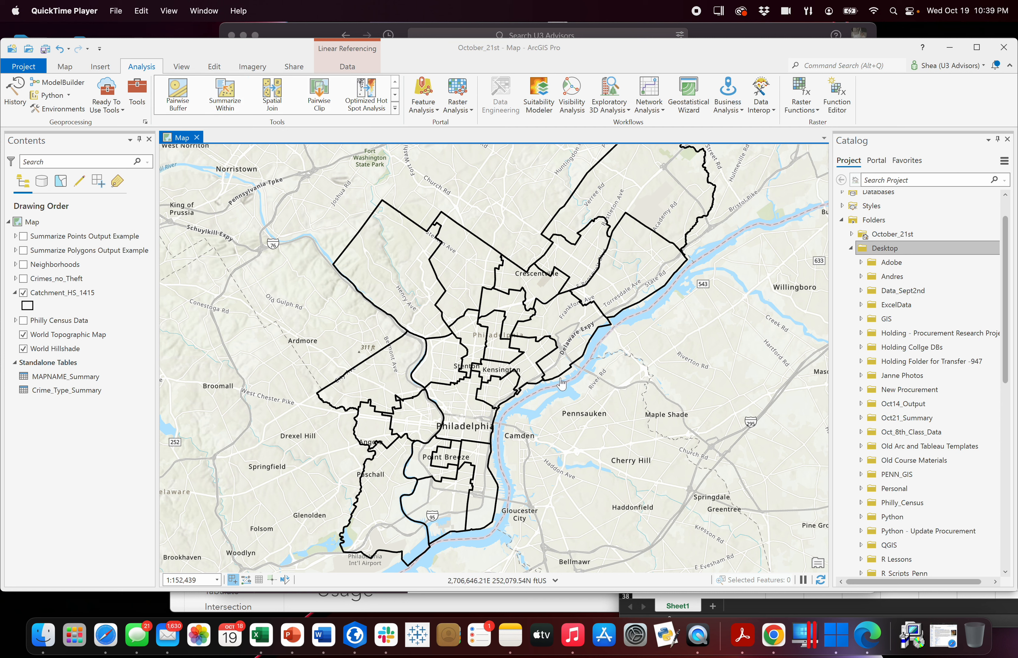
click(117, 307)
right_click(51, 296)
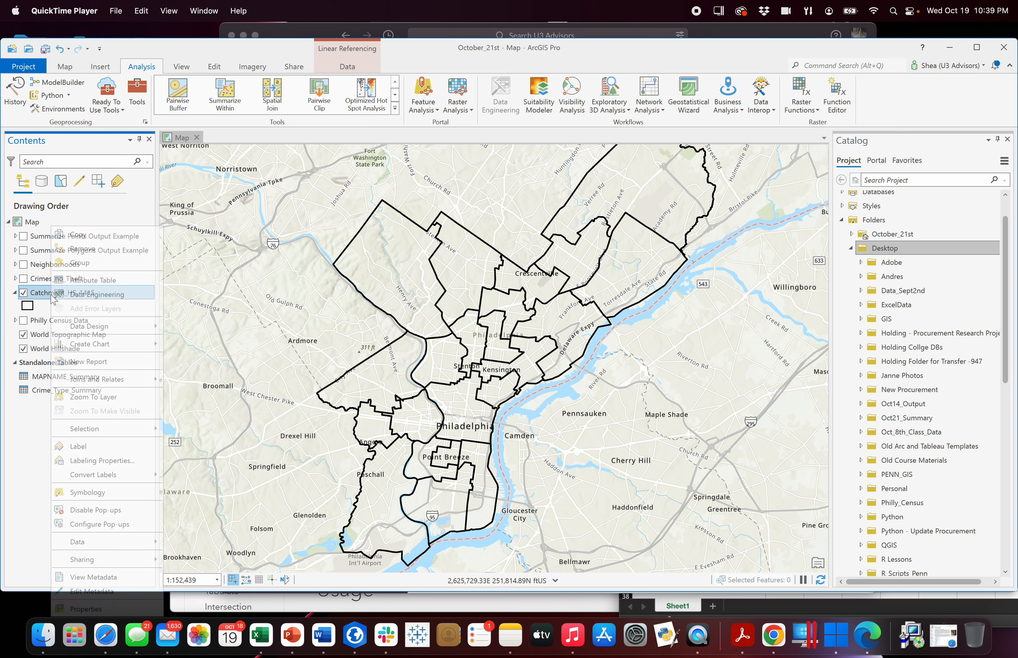
click(123, 281)
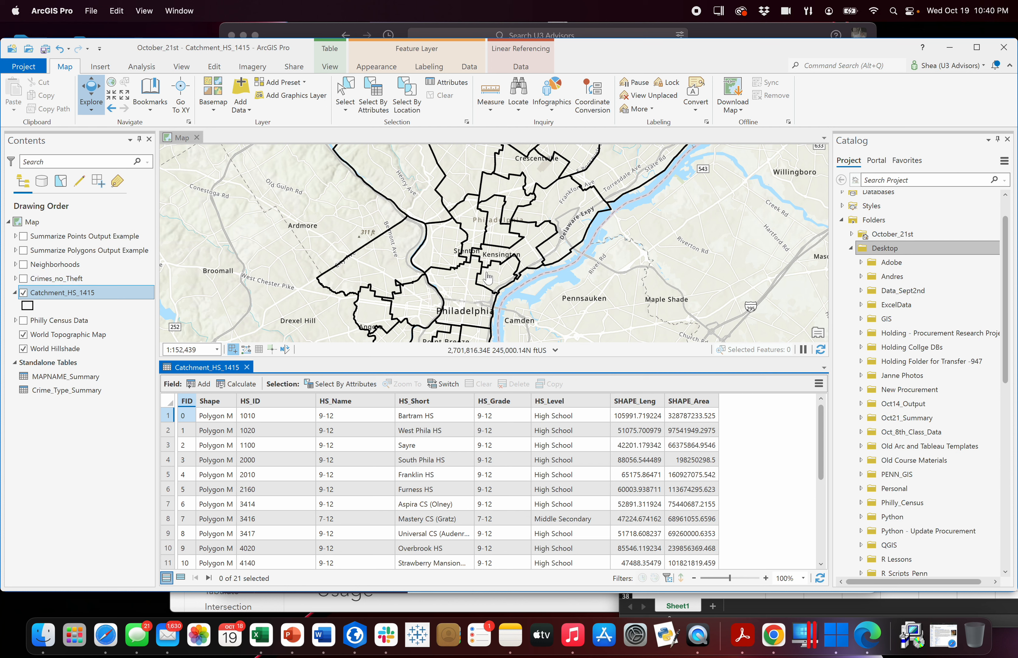
click(445, 421)
click(247, 368)
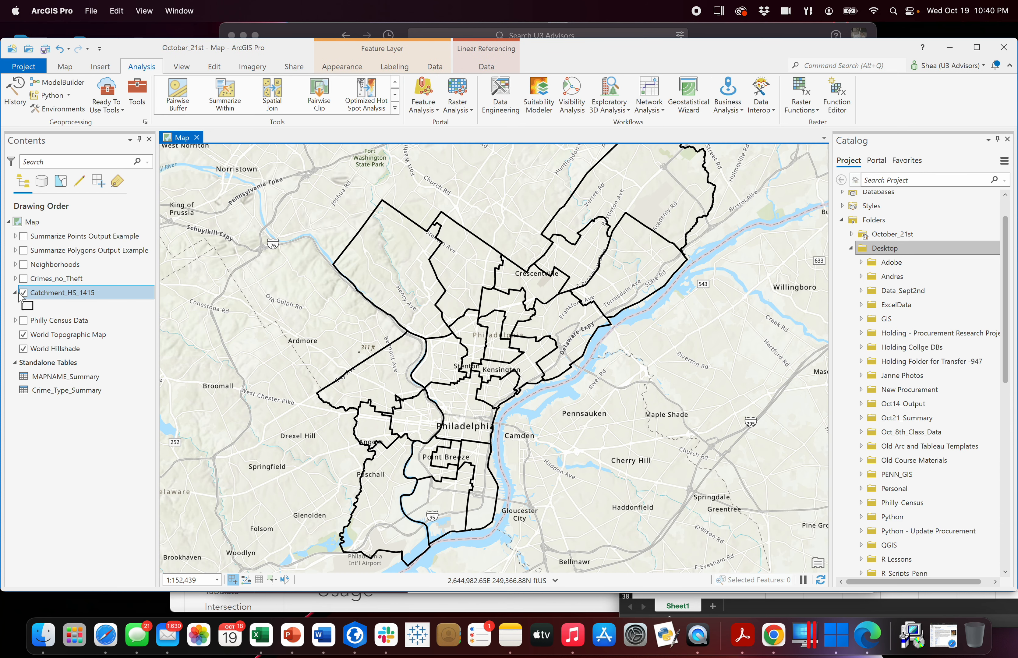
- Show the Crimes_no_Theft points over the high school catchments, toggling the layer to compare the map with and without them
click(24, 279)
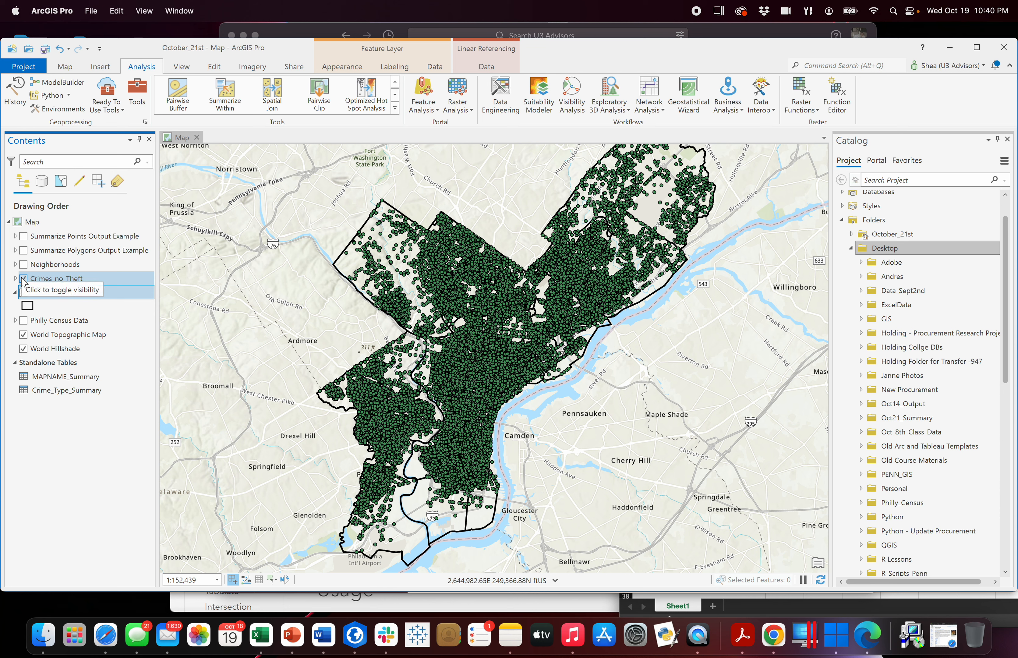
click(23, 279)
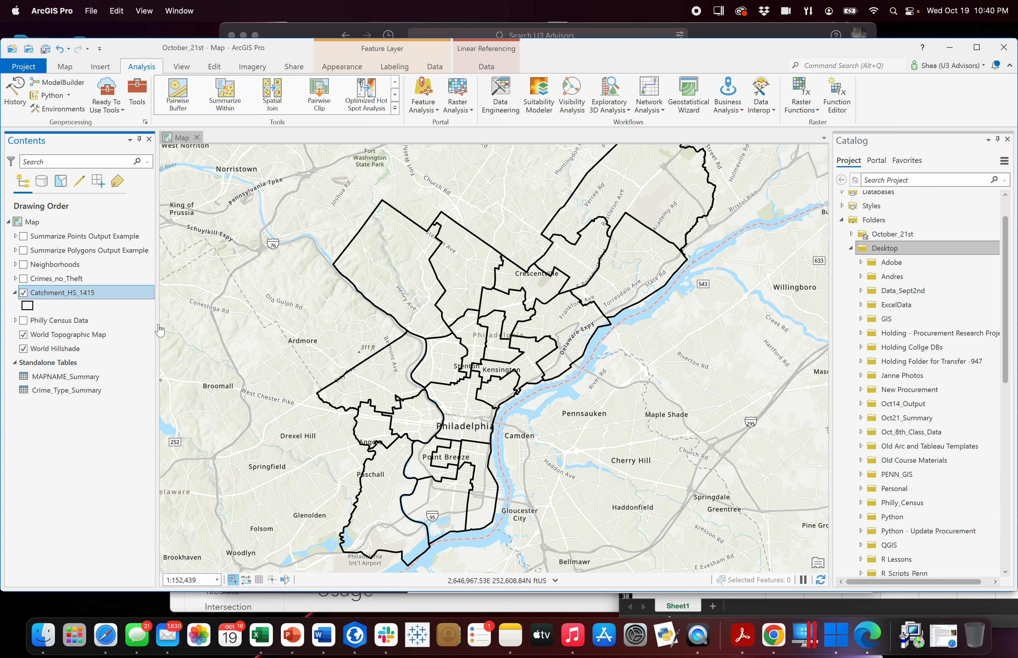
click(24, 279)
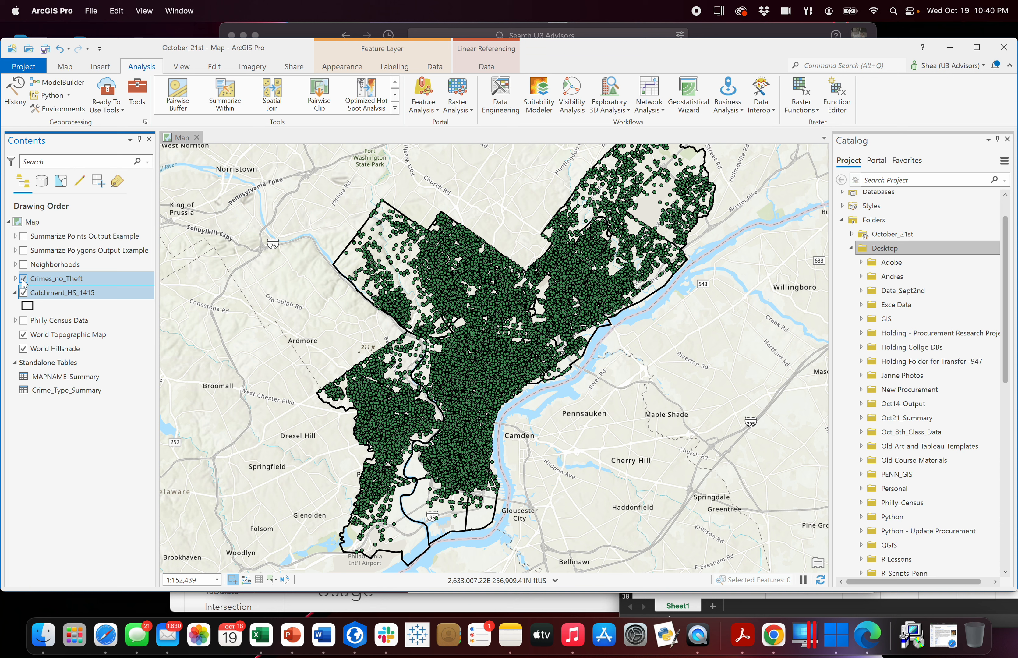
- Select the South Philadelphia catchment polygon near the river on the map with the Rectangle selection tool
click(65, 68)
click(346, 105)
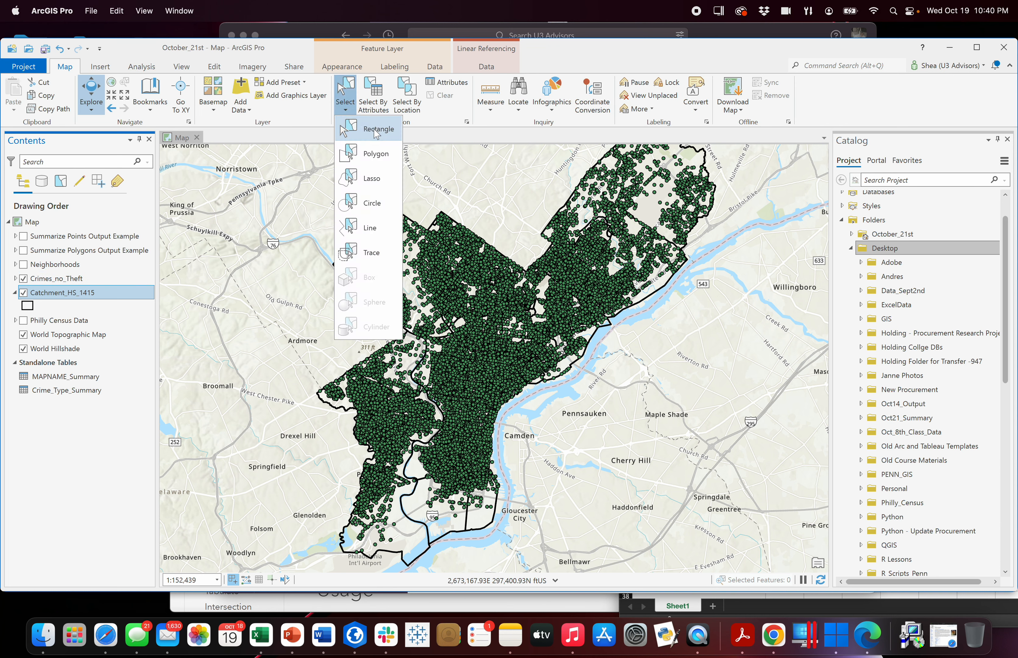
click(377, 131)
click(420, 512)
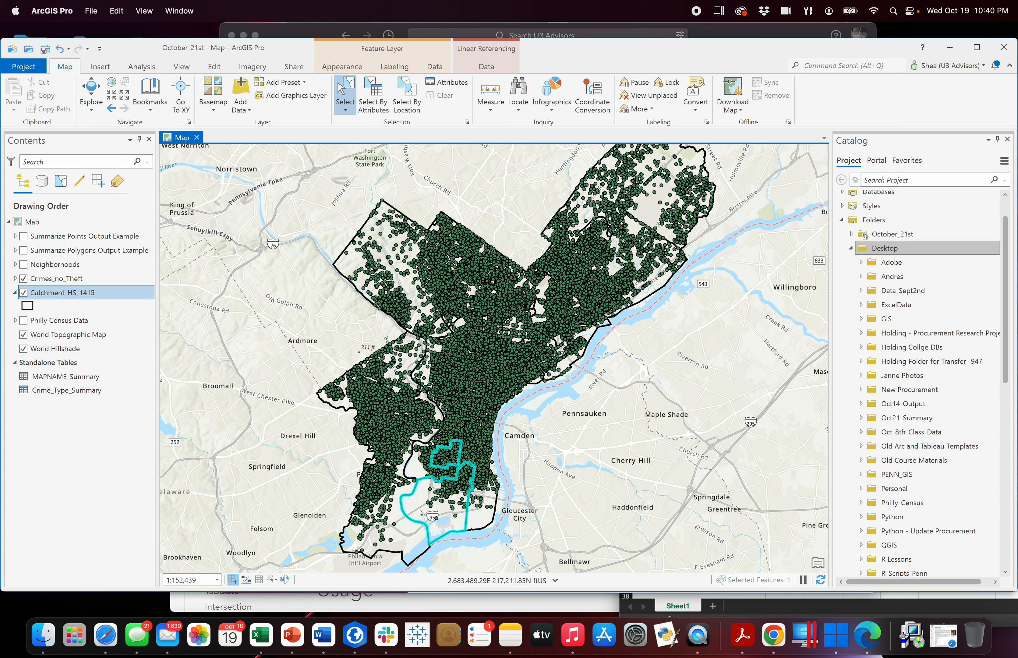
- Select by location the Crimes_no_Theft features that intersect the selected Catchment_HS_1415 polygon, as a new selection
click(414, 104)
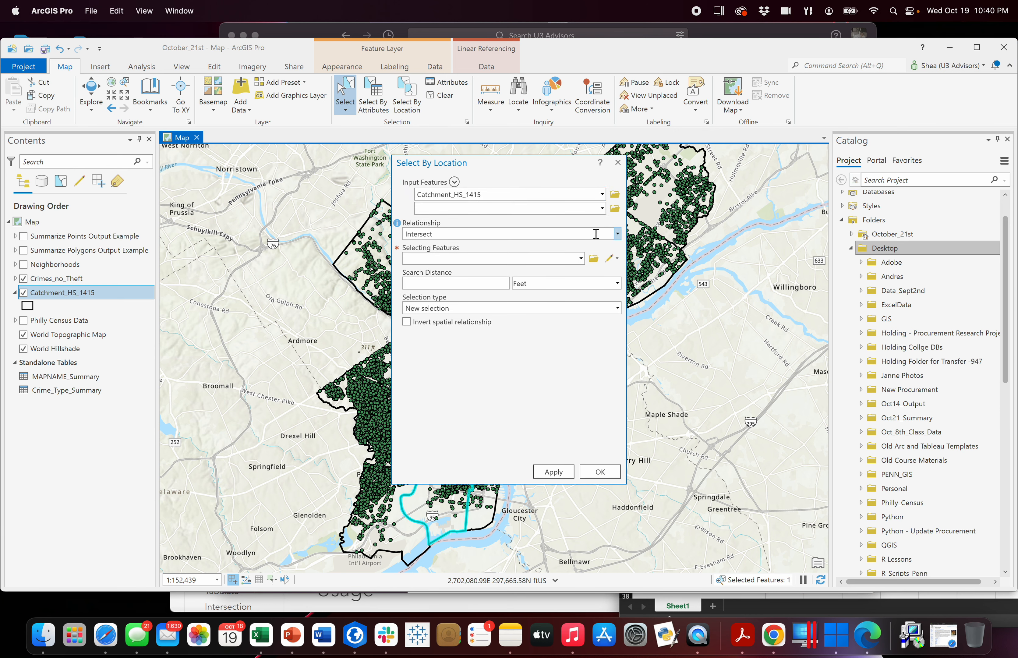
click(603, 195)
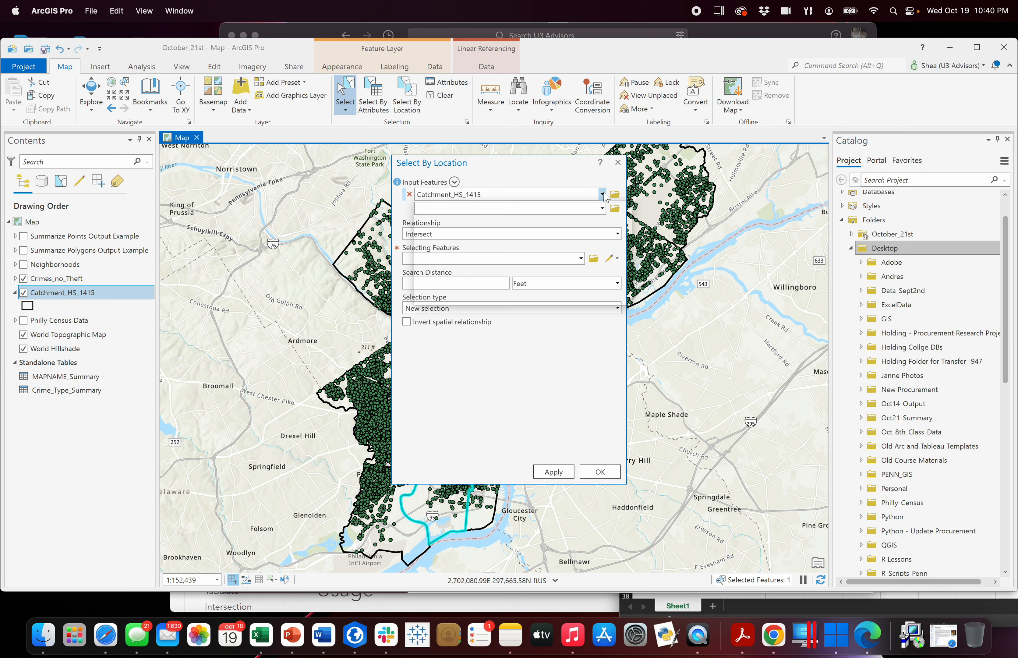
click(482, 275)
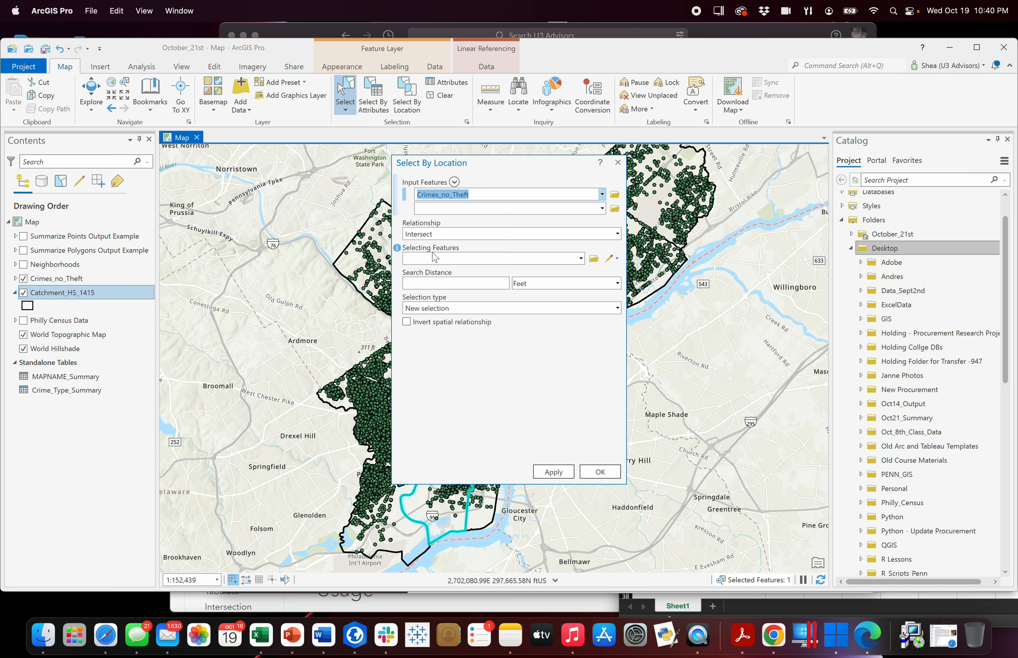
click(580, 258)
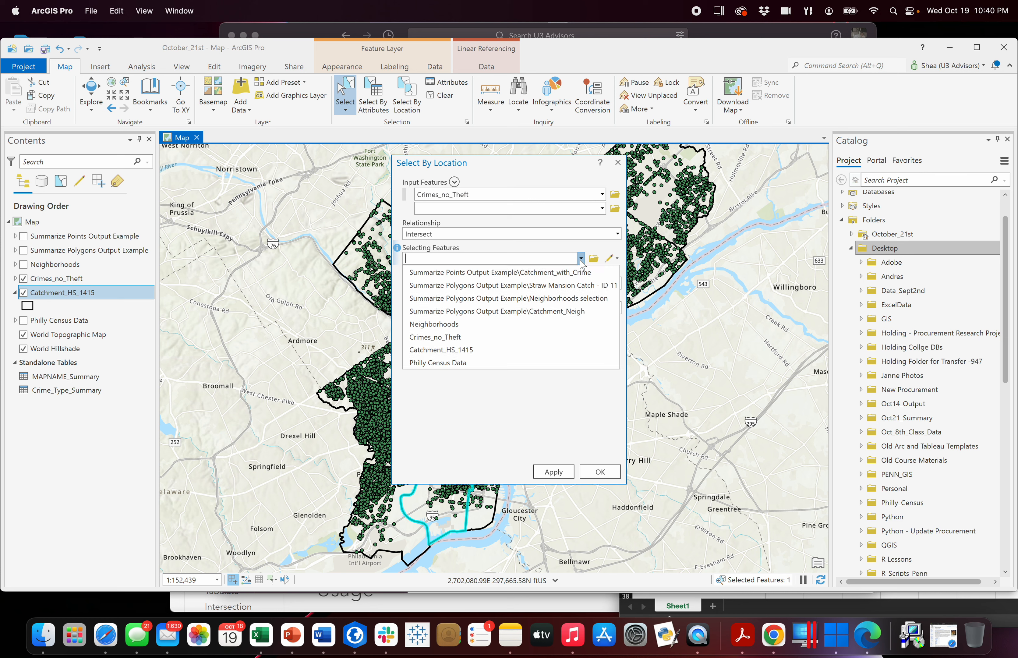
click(441, 351)
click(554, 474)
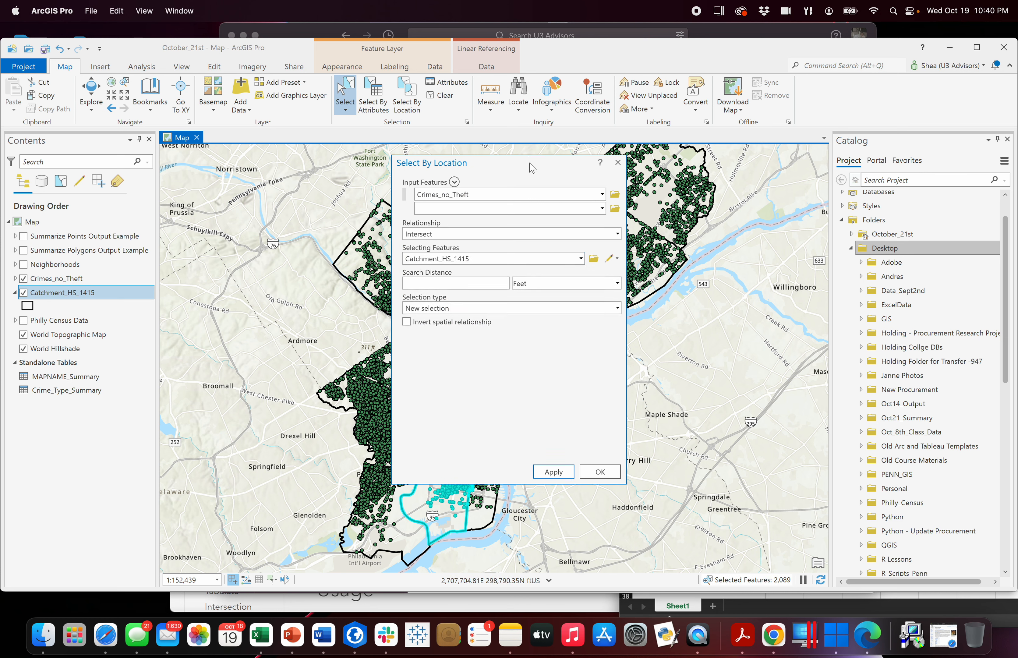
drag(530, 167, 779, 217)
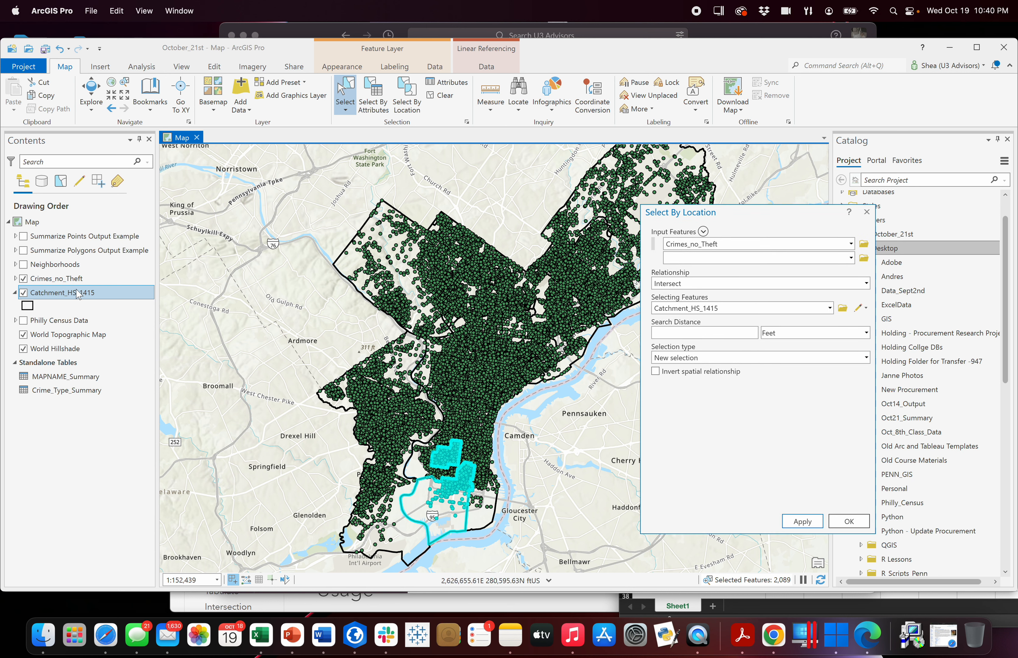
- Open the Crimes_no_Theft attribute table and inspect the selected records across to the TrHour field
right_click(67, 279)
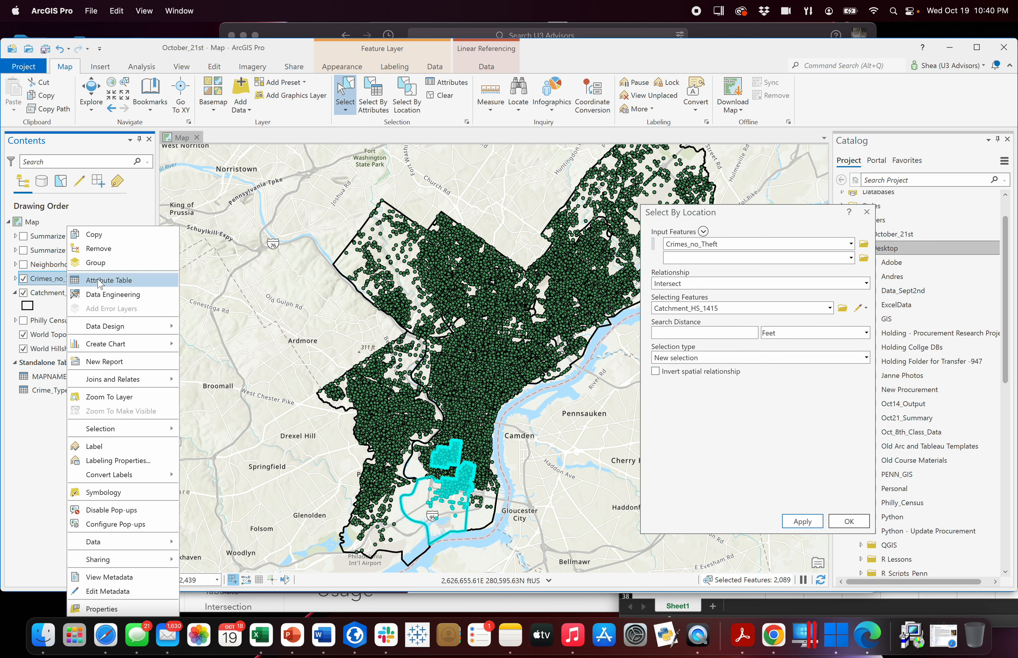
click(113, 281)
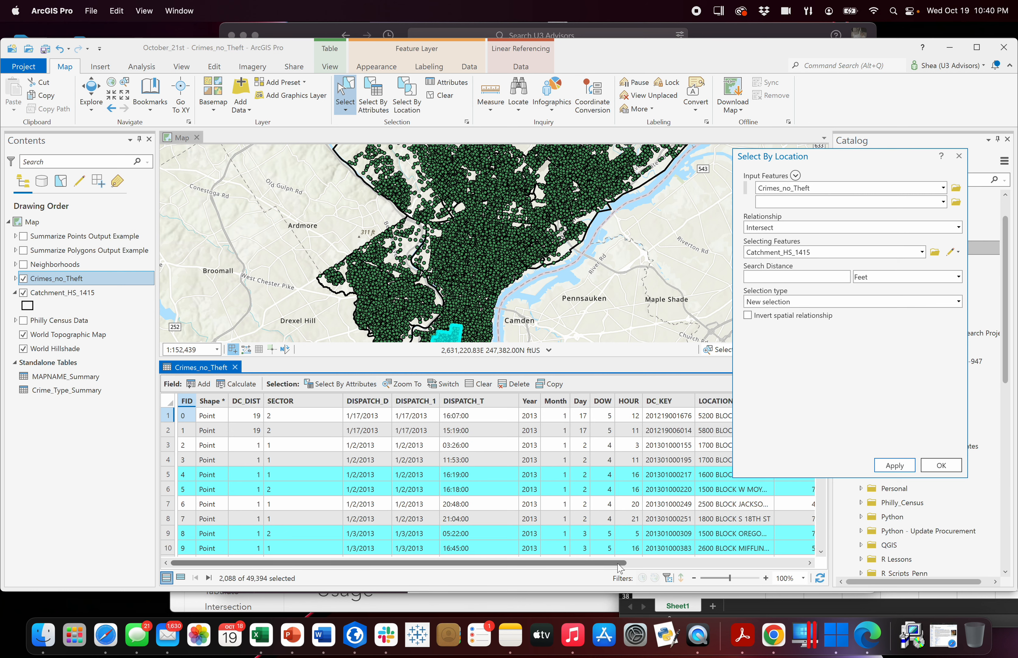
drag(615, 563, 855, 559)
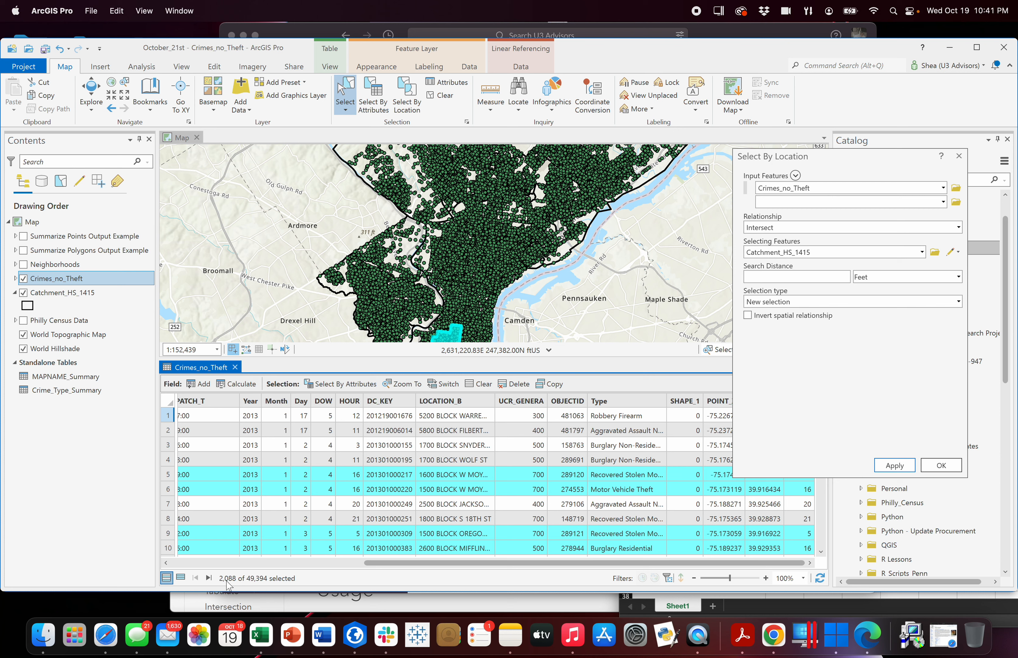
drag(862, 161, 870, 65)
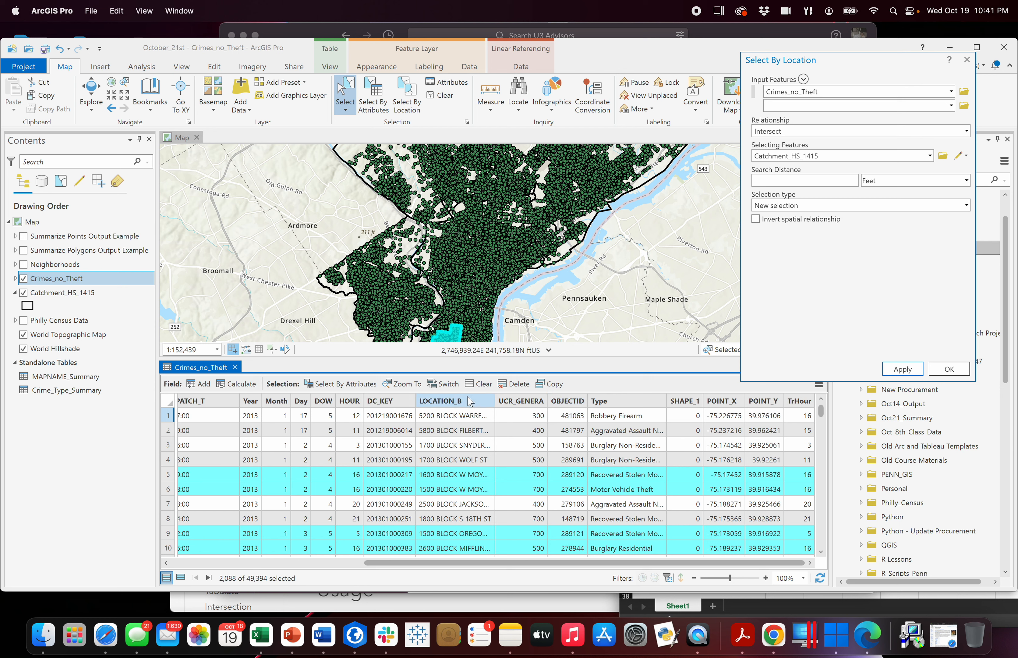
- View the TrHour statistics and distribution chart for the selected crimes, and close the chart and the Select By Location dialog
right_click(799, 404)
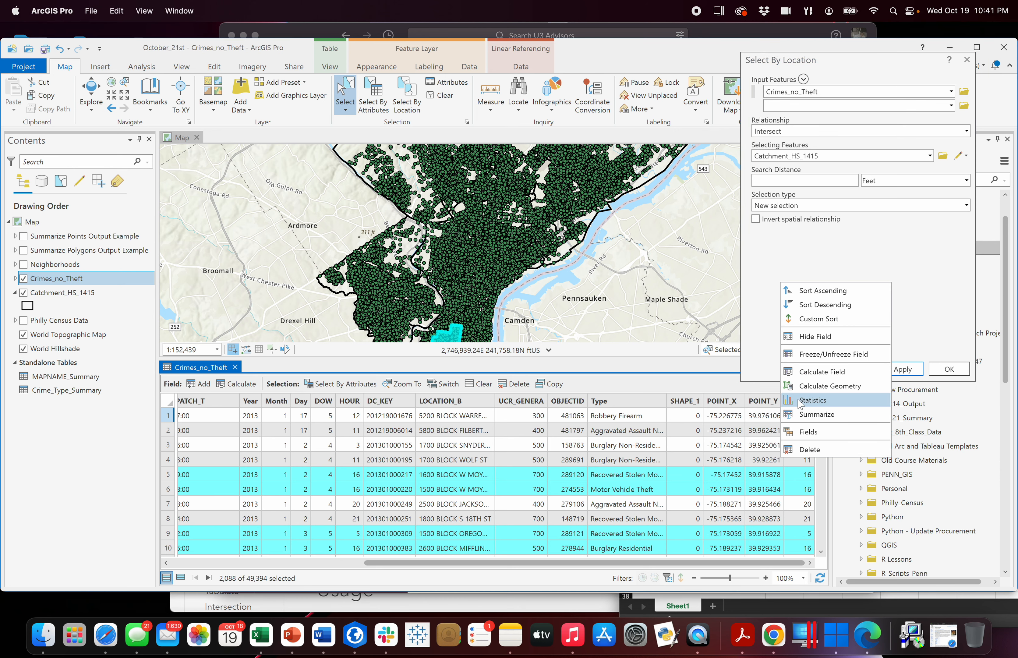
click(849, 405)
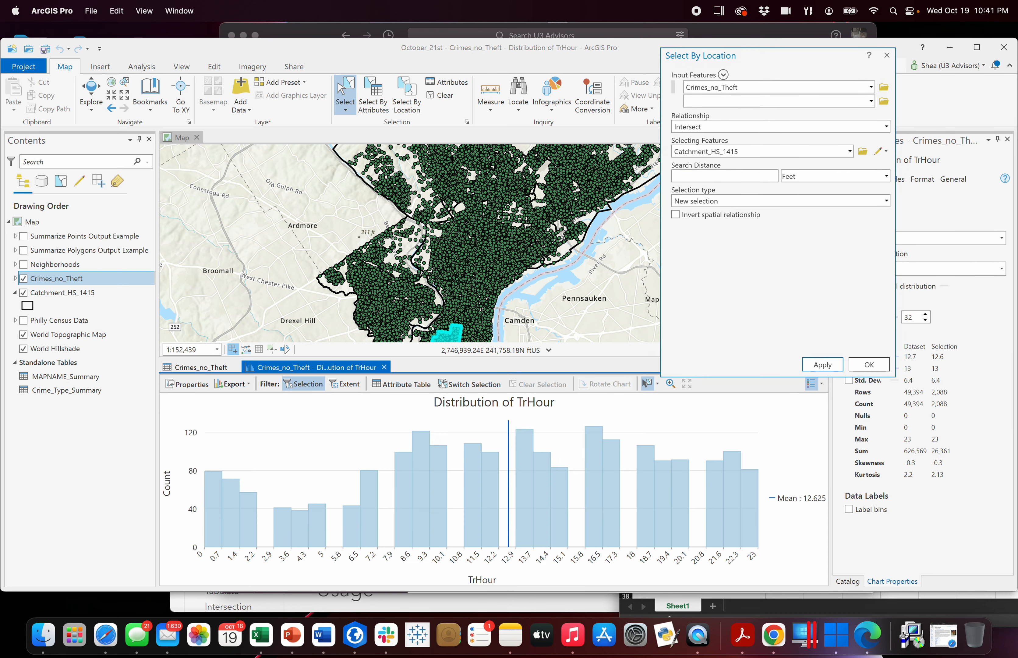
drag(871, 64, 696, 72)
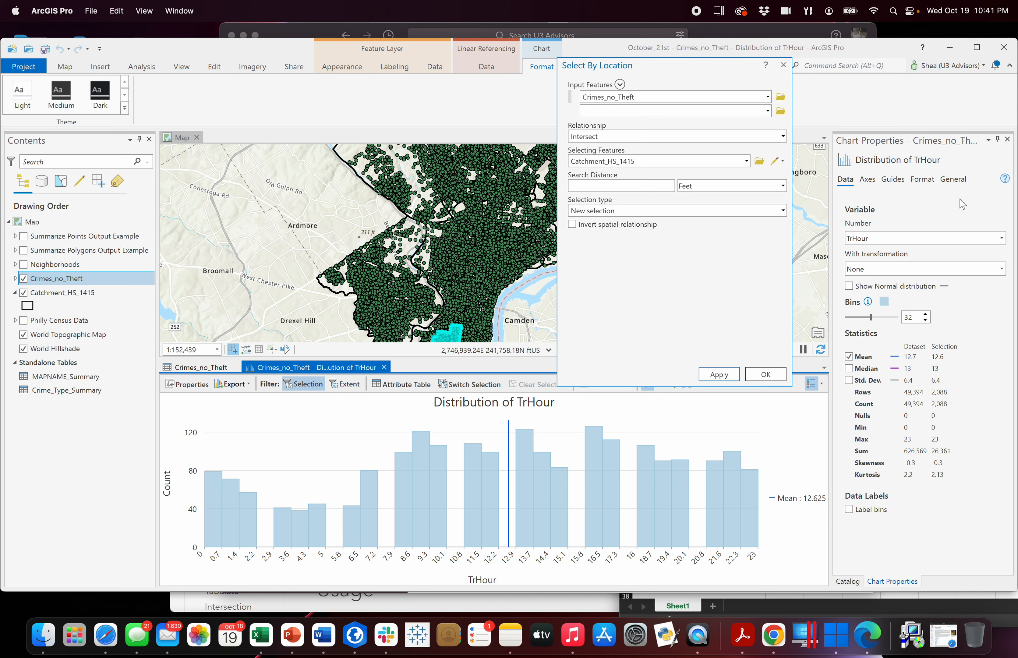
click(1007, 139)
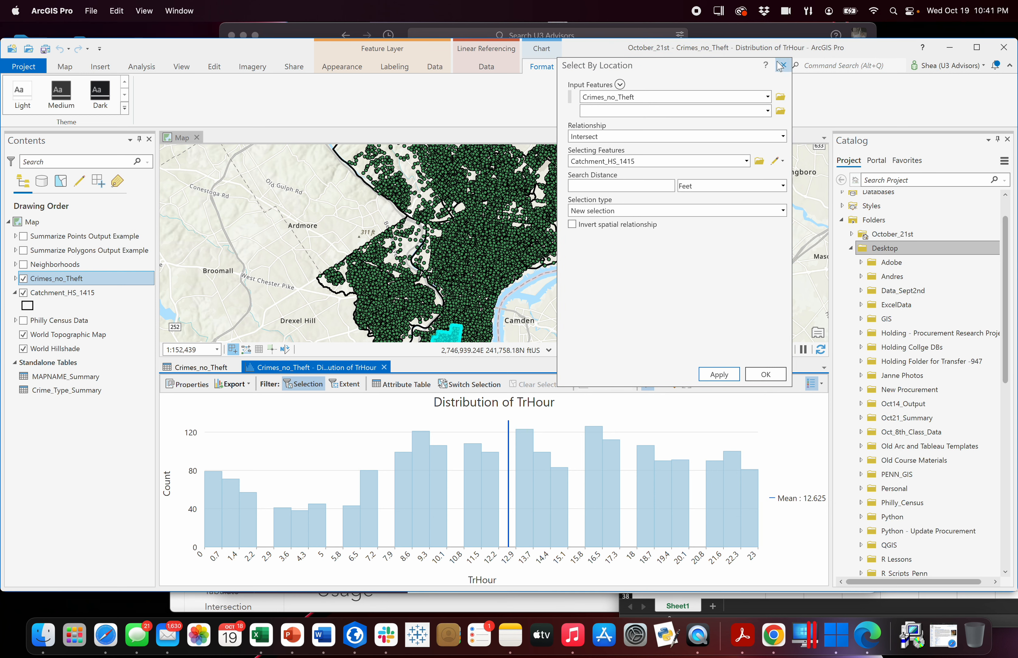
click(783, 65)
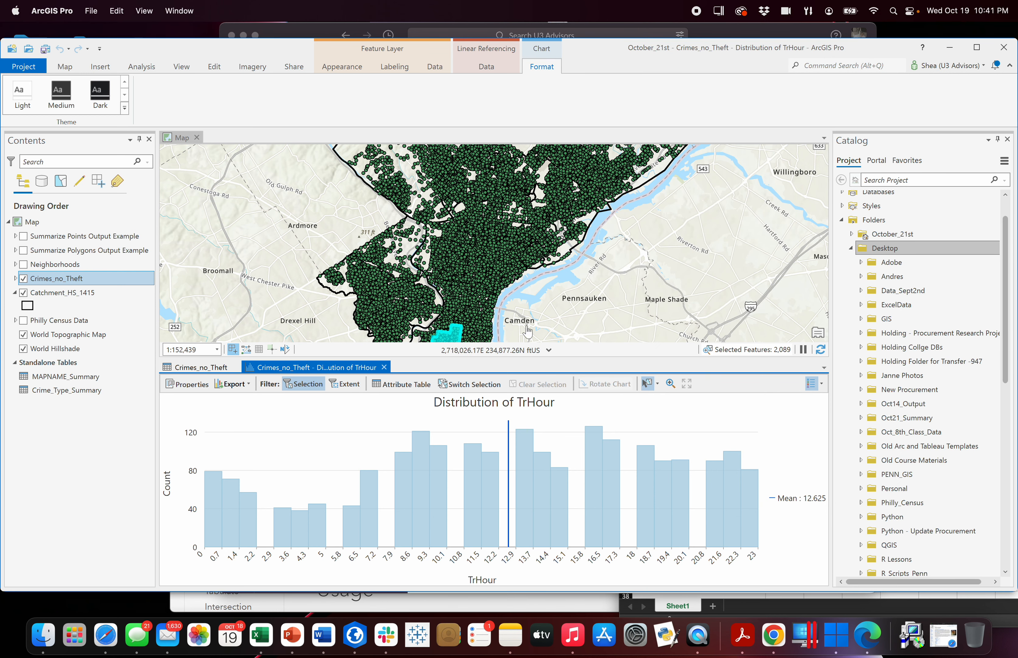
click(384, 367)
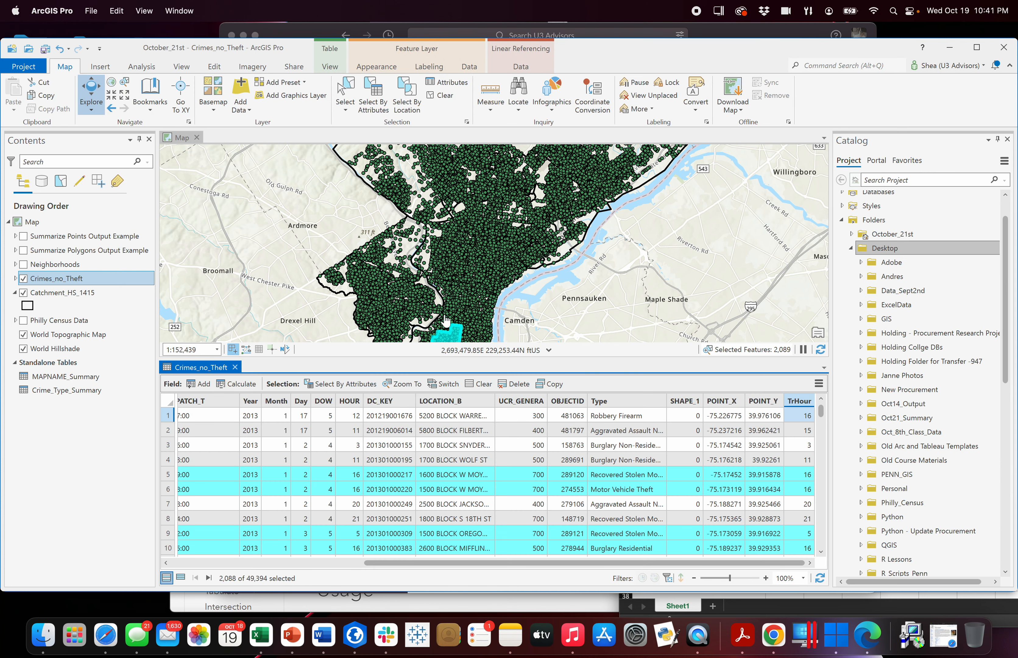
- Clear the selection, give the map more room above the attribute table, and hide the Crimes_no_Theft layer
click(444, 96)
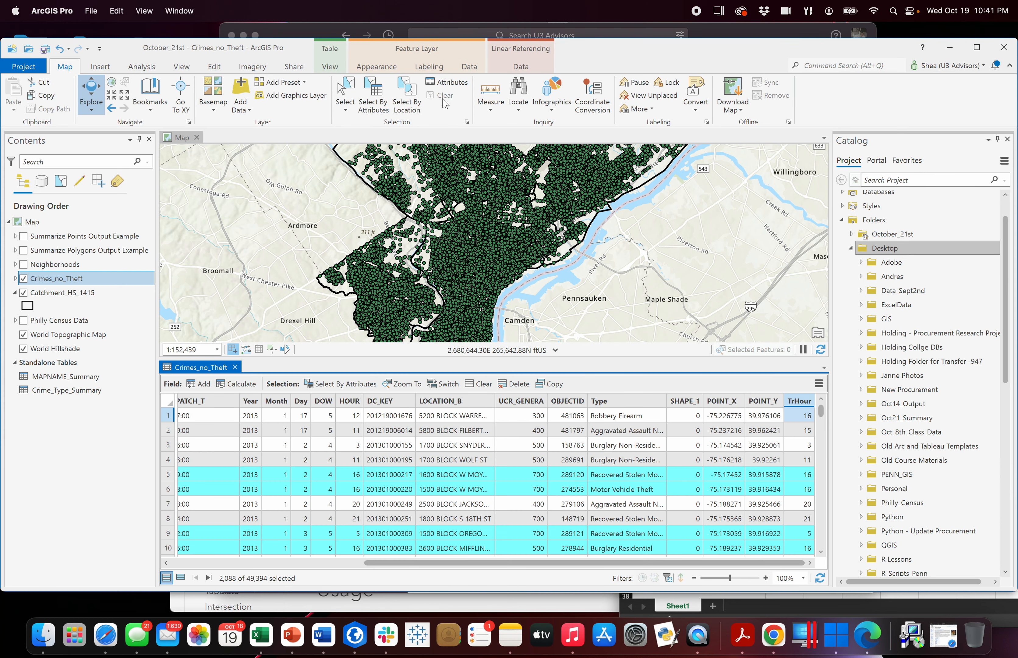
drag(413, 407, 413, 462)
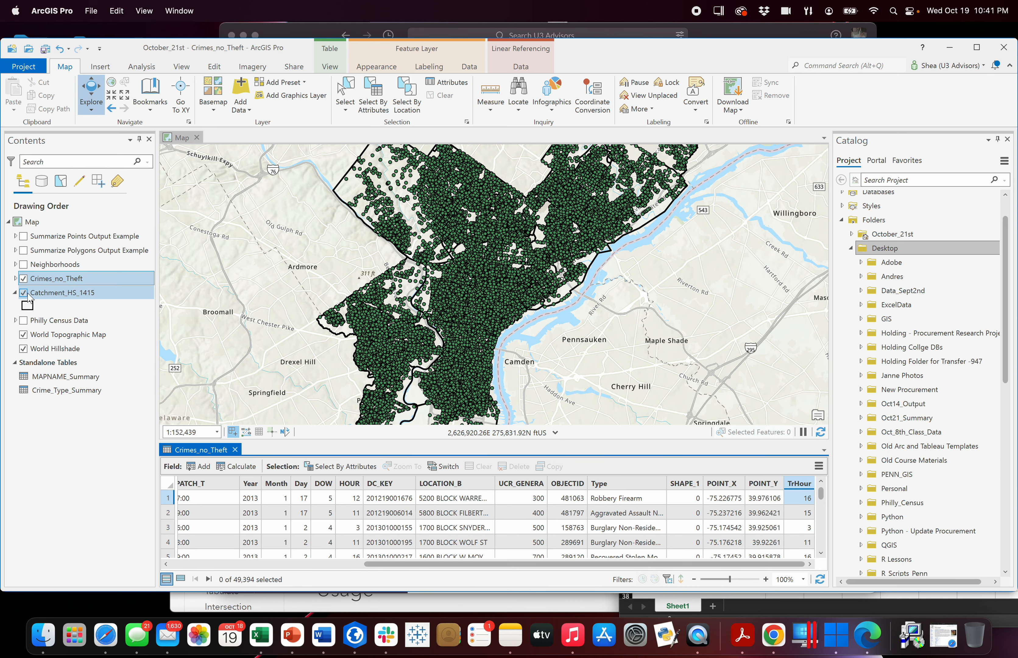
click(23, 278)
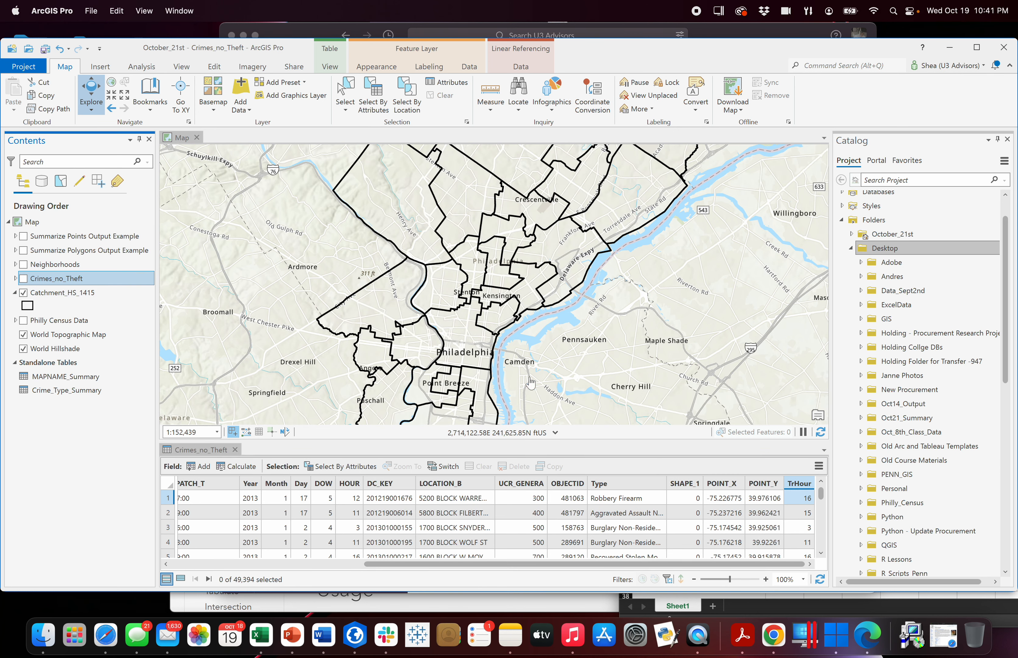
- Open the Summarize Within geoprocessing tool and widen its pane
drag(551, 364, 560, 359)
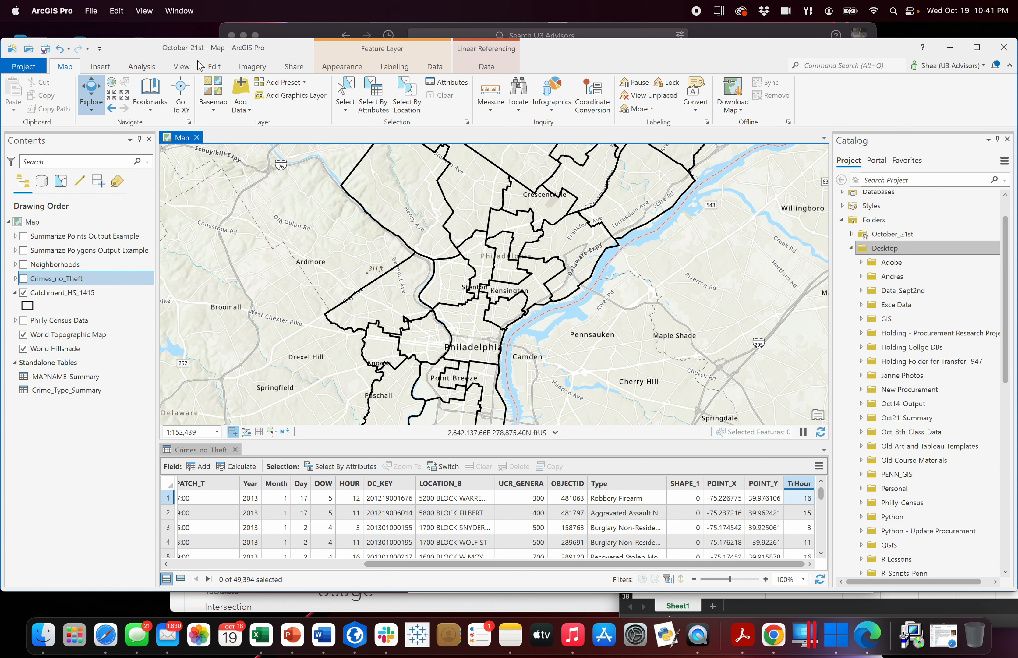
click(145, 66)
click(234, 107)
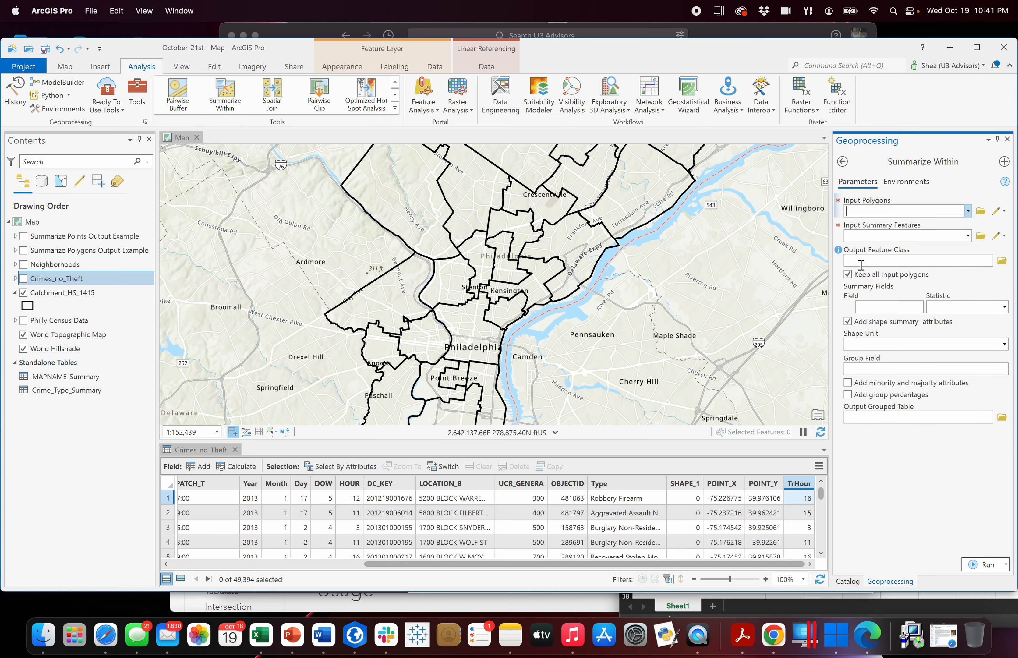
drag(832, 274, 773, 272)
- Toggle the Crimes_no_Theft layer to compare its points with the catchment boundaries up close, leaving it shown, and widen the tool pane further
click(24, 279)
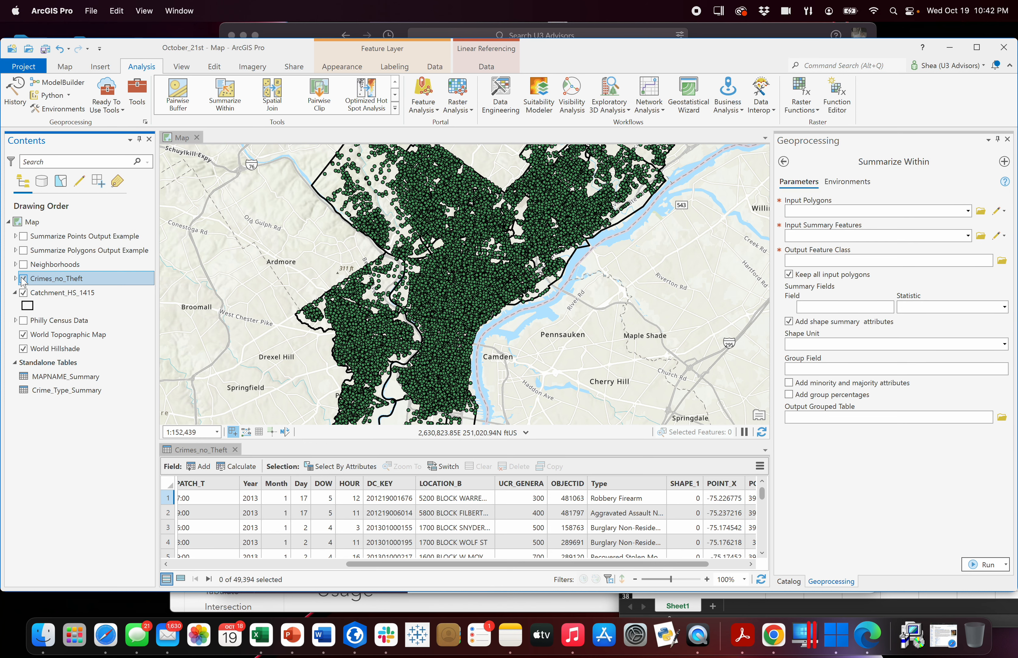
scroll(440, 319, up, 5)
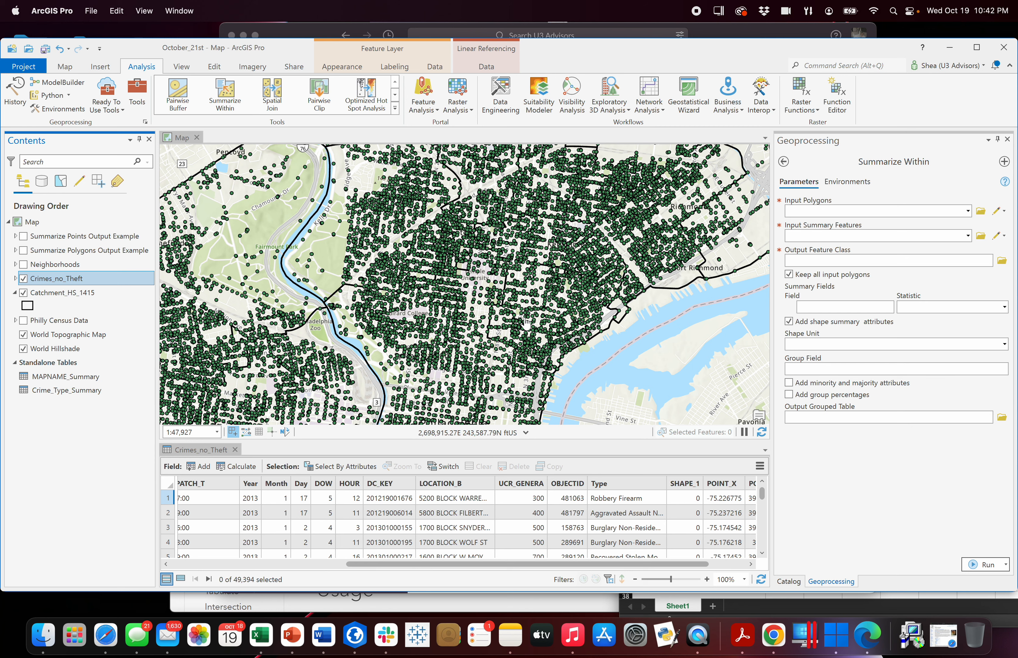
click(24, 279)
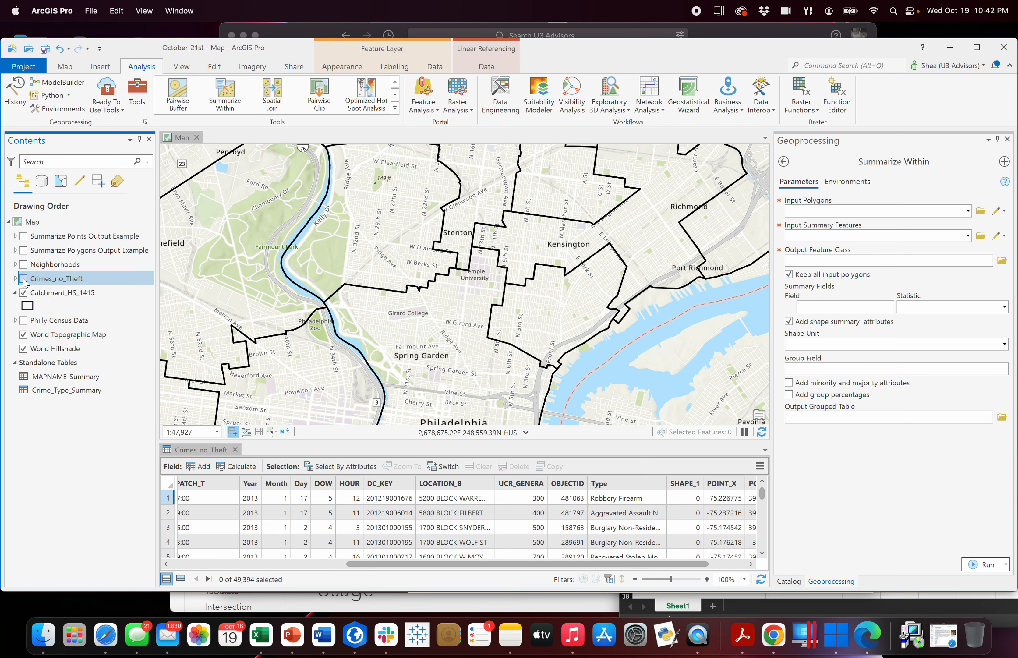
click(23, 278)
click(24, 279)
click(24, 278)
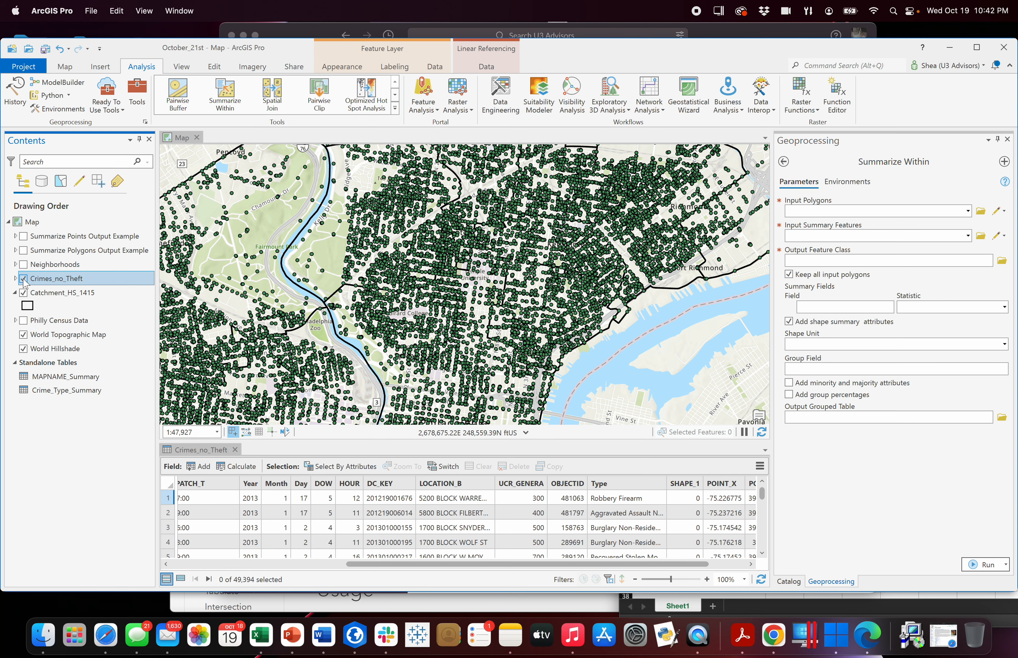
click(23, 279)
click(23, 278)
drag(772, 307, 750, 307)
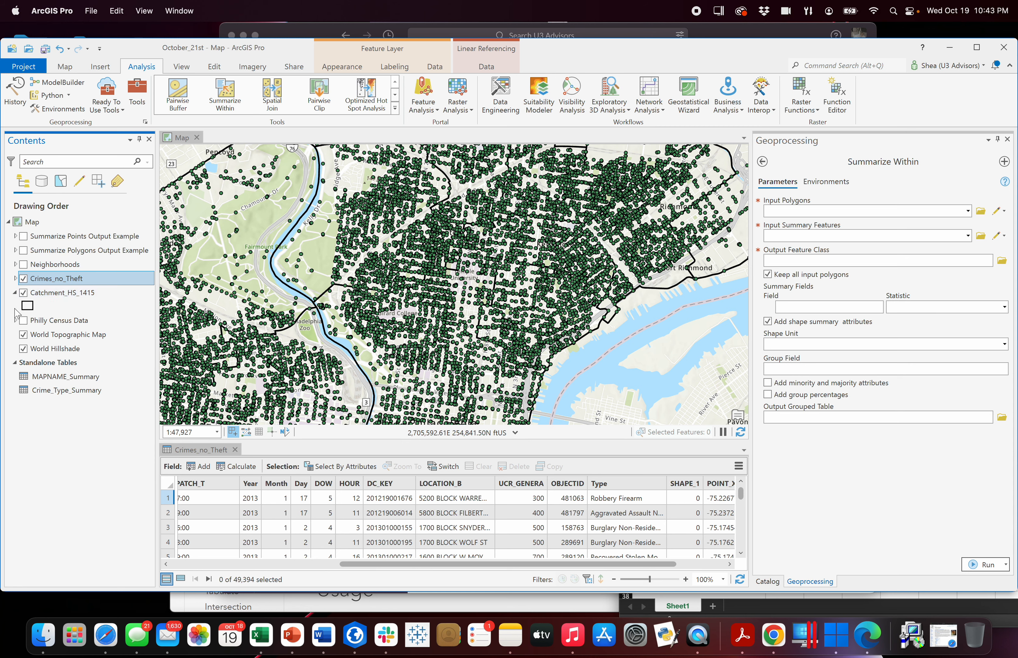
- Toggle the Crimes_no_Theft layer to compare its points with the catchment boundaries across a wider area, leaving it hidden
click(24, 278)
scroll(486, 278, down, 2)
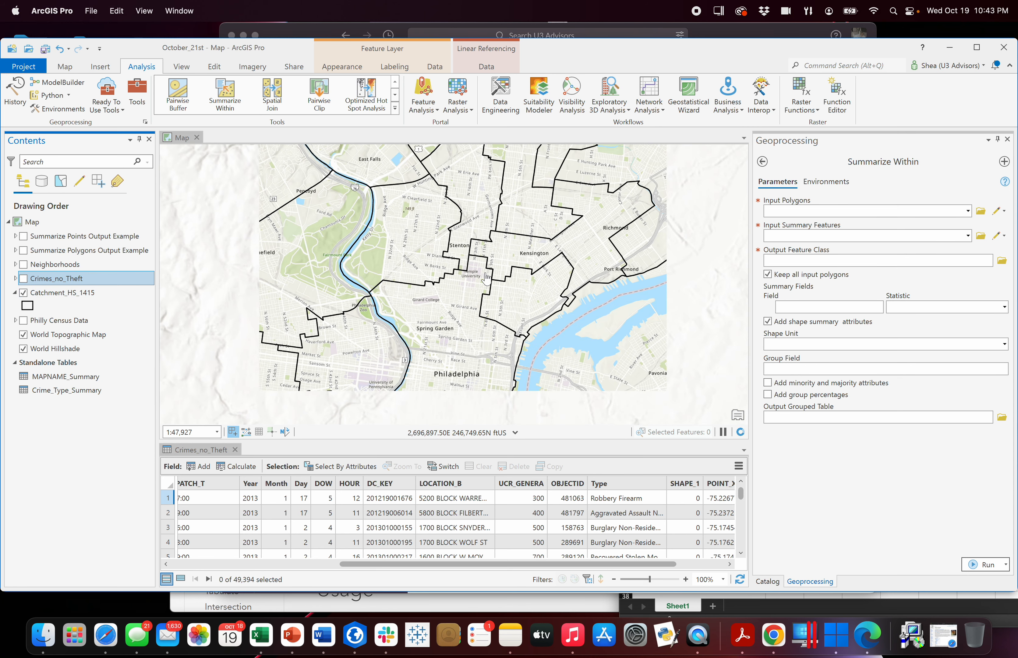
scroll(486, 278, down, 1)
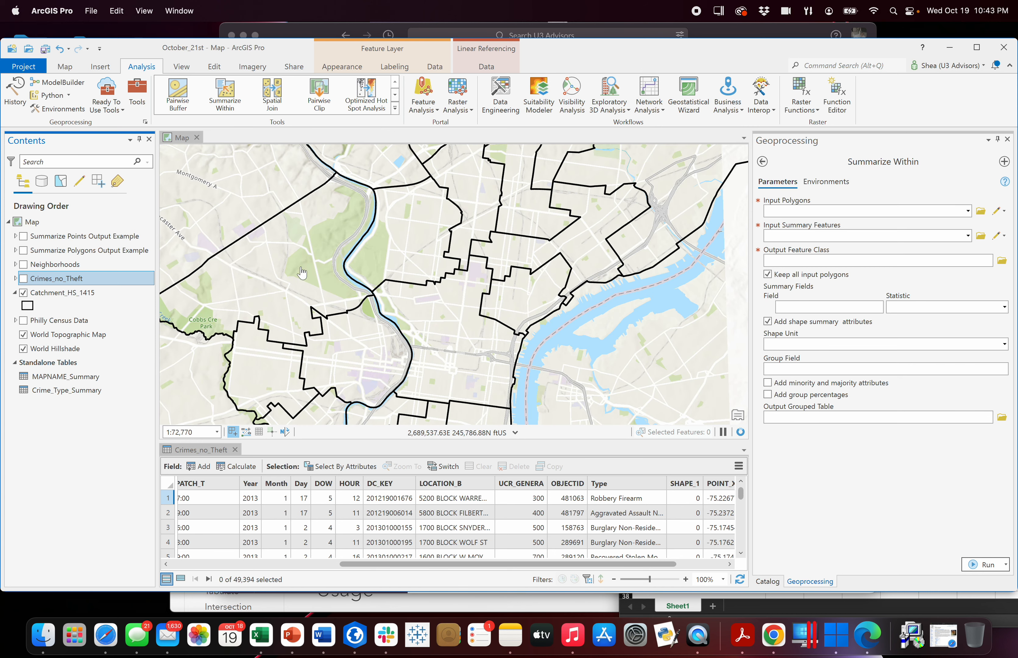
click(23, 278)
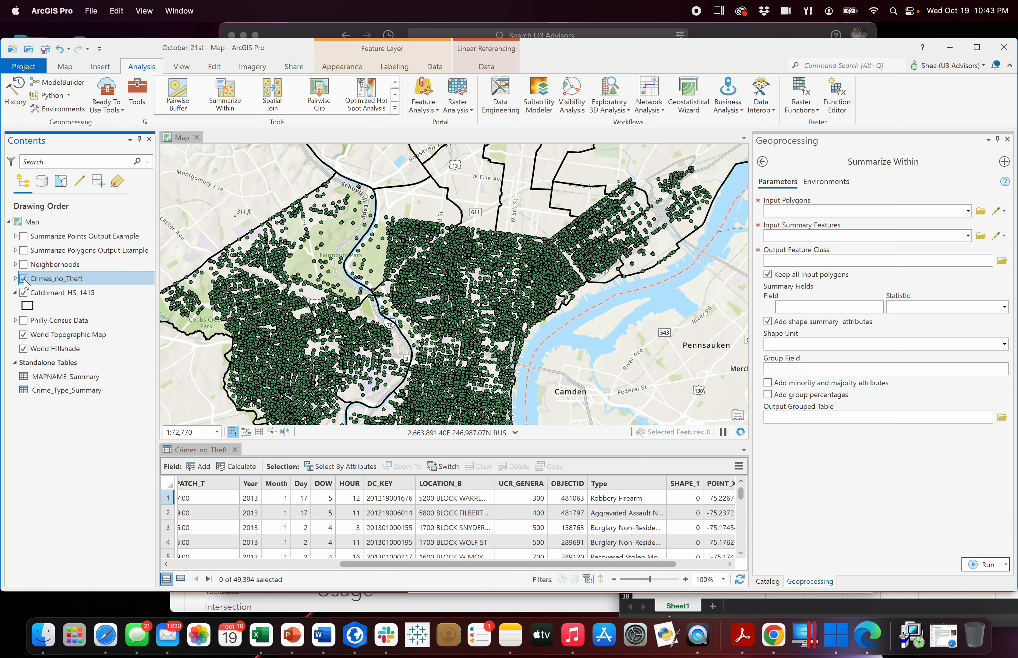
click(24, 279)
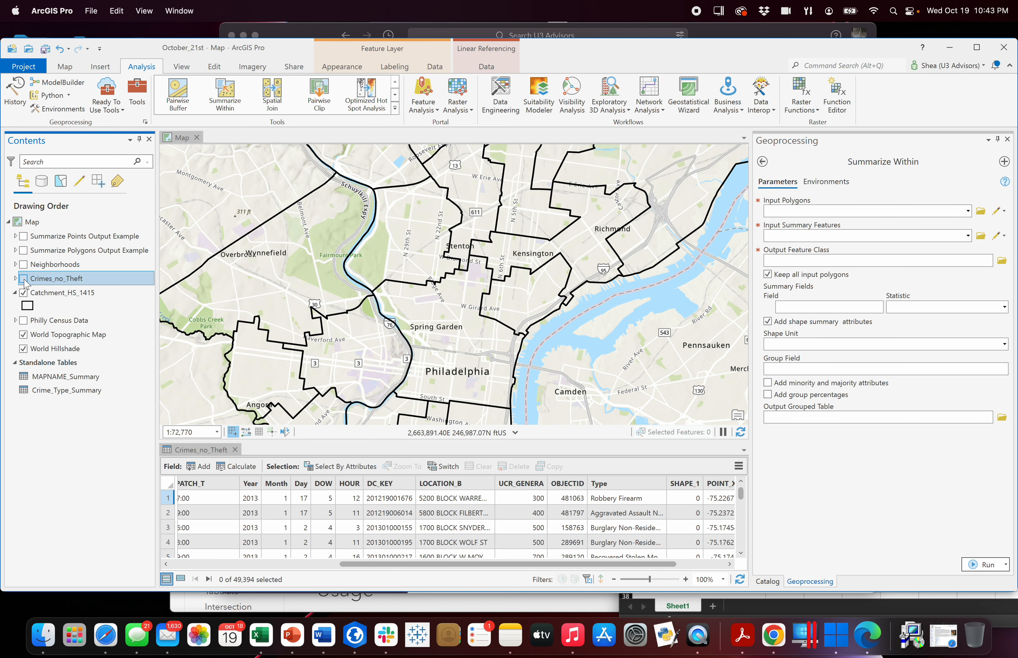
- Set Catchment_HS_1415 as the input polygons and Crimes_no_Theft as the input summary features of Summarize Within
click(968, 211)
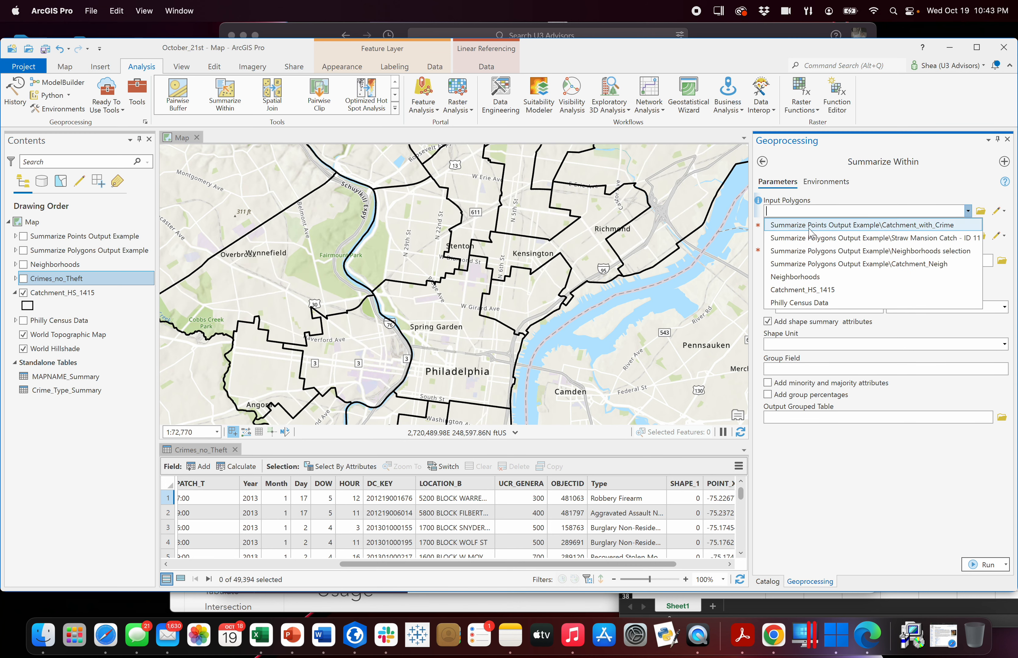
click(827, 294)
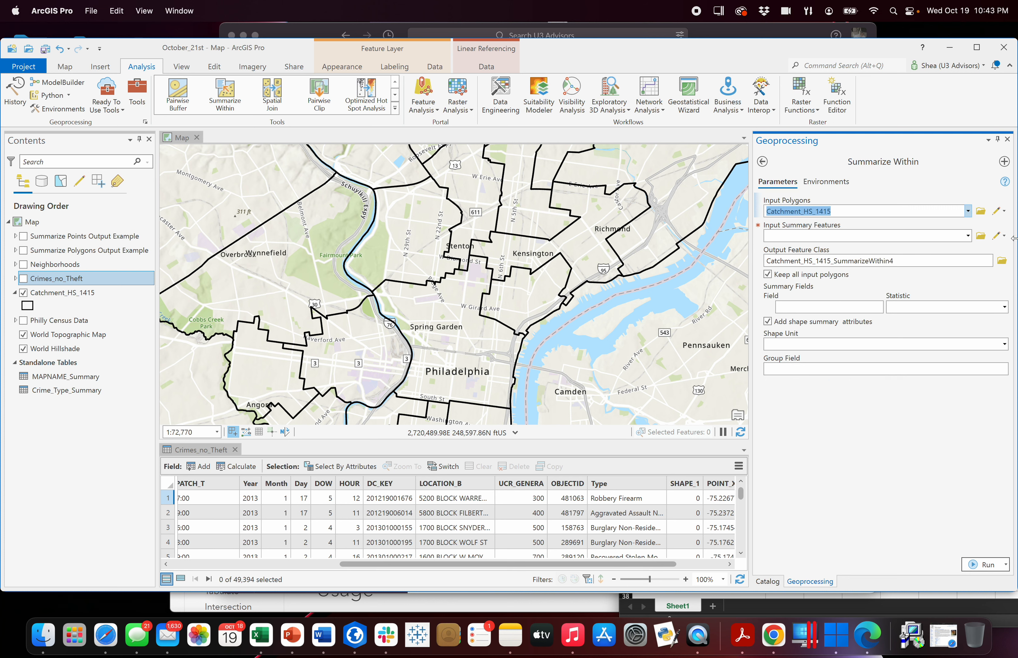
click(967, 235)
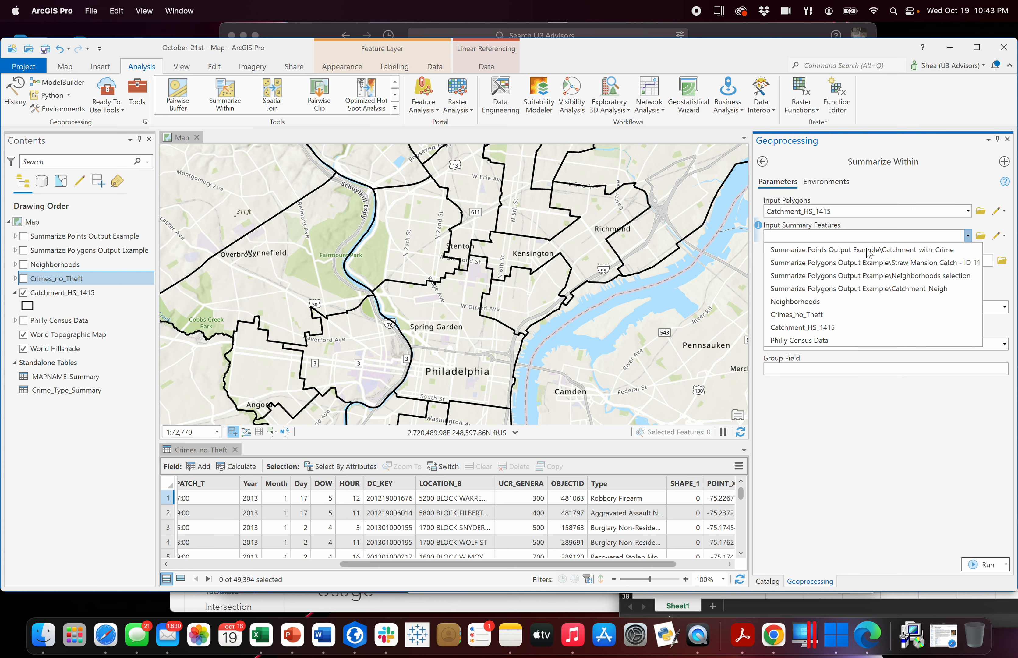
click(845, 319)
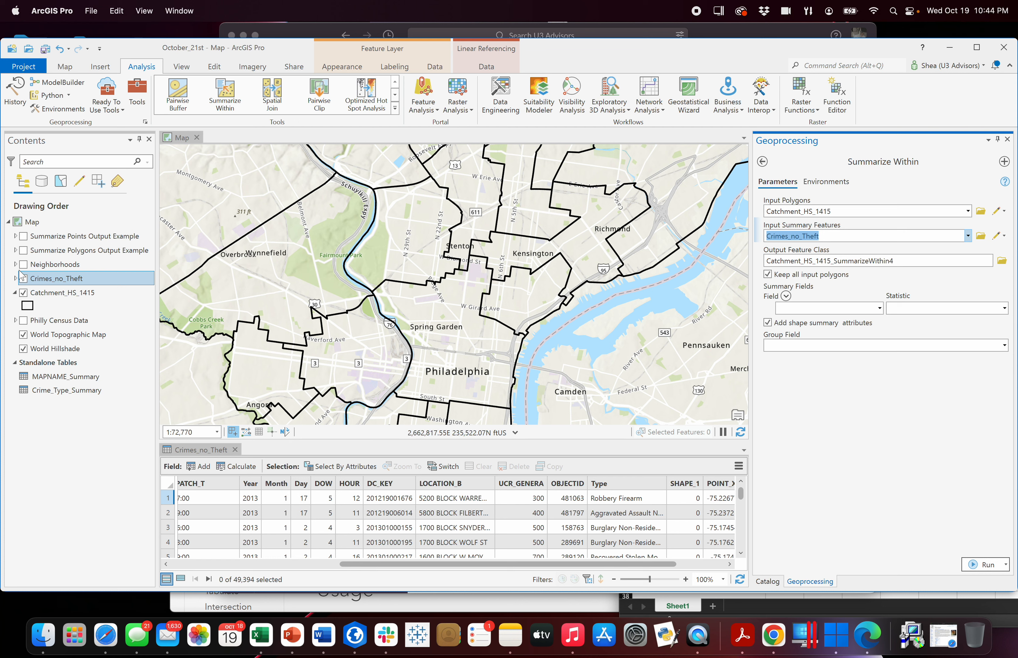
- Check which layer the Summarize Points Output Example group contains, collapse the group again, and widen the tool pane
click(15, 237)
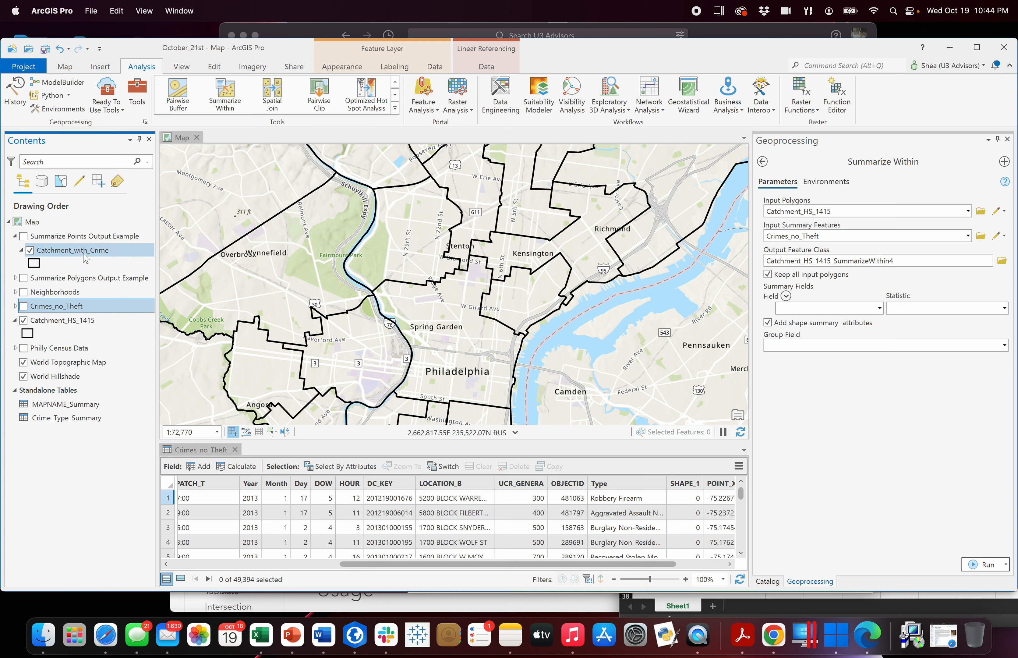
click(15, 236)
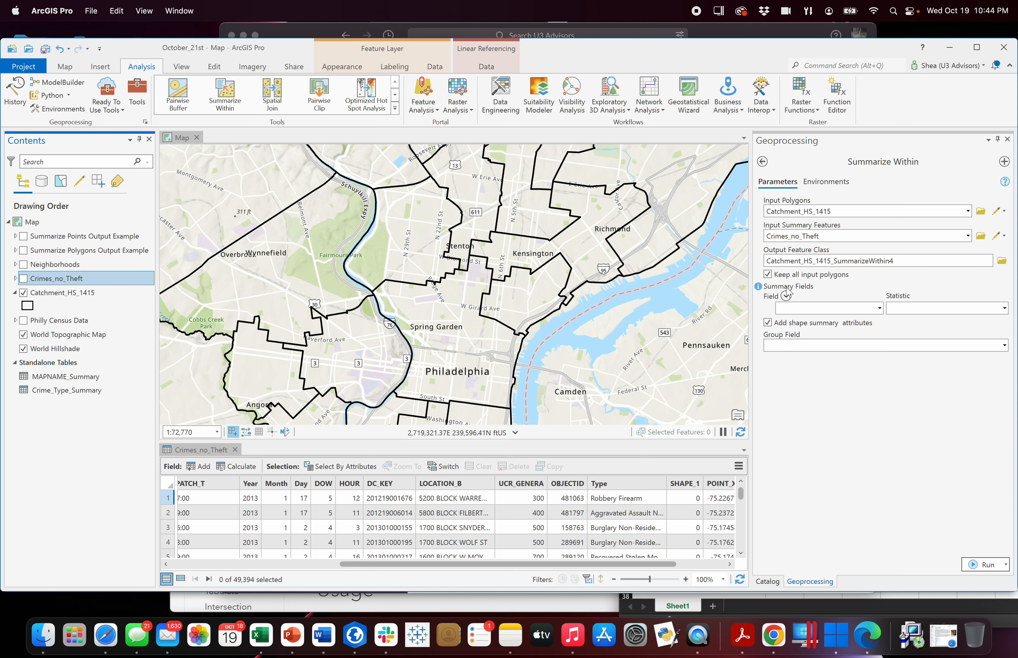
drag(751, 286, 717, 286)
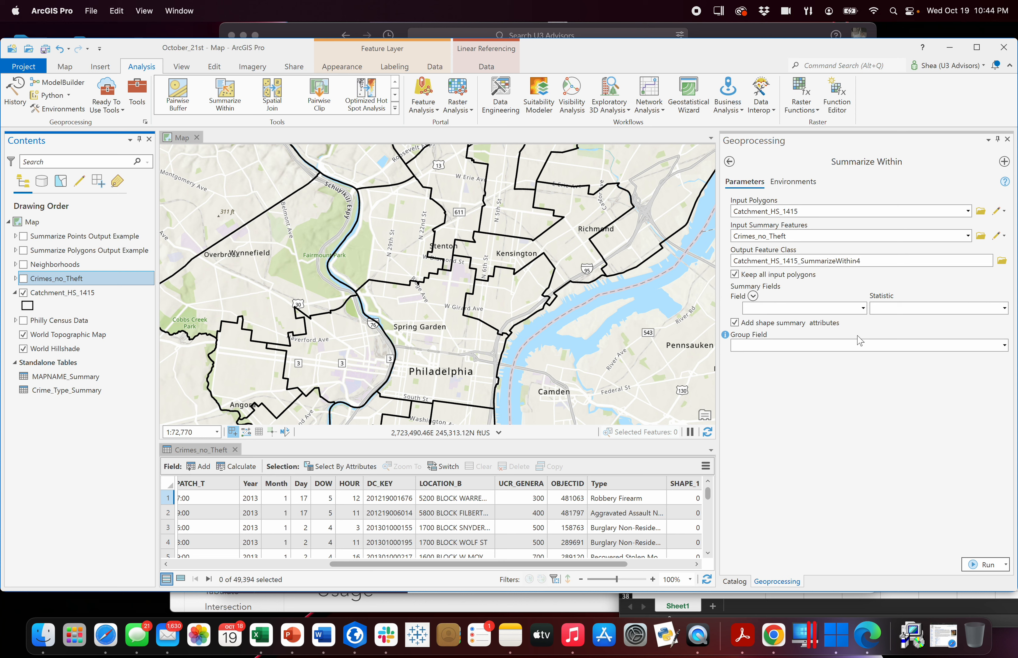
- Review the available summary fields and statistics in Summarize Within, leaving both empty
click(864, 308)
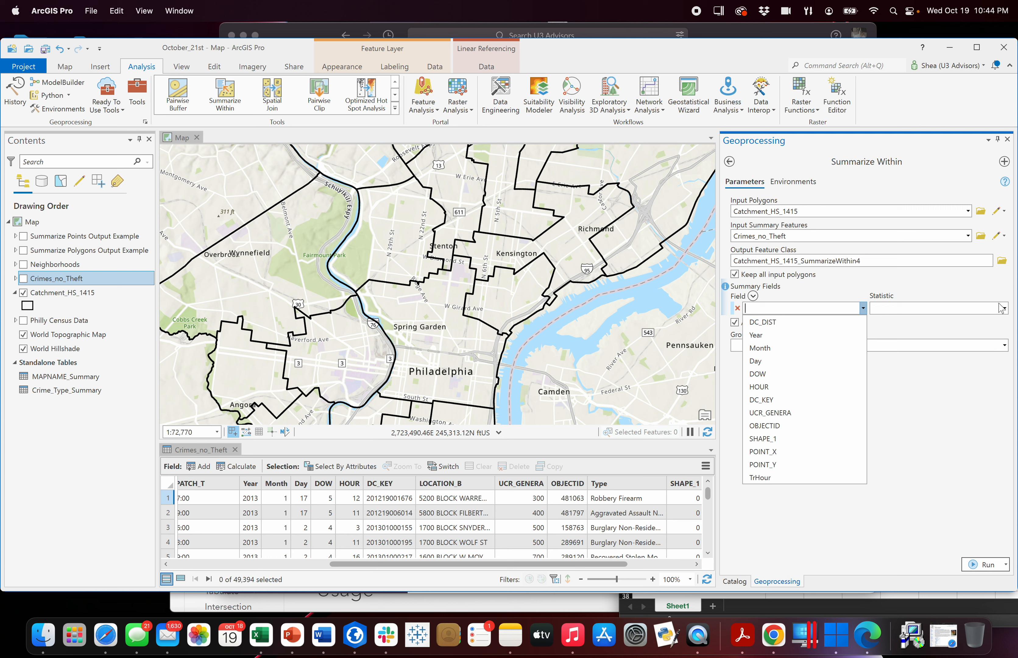
click(1003, 312)
click(1002, 311)
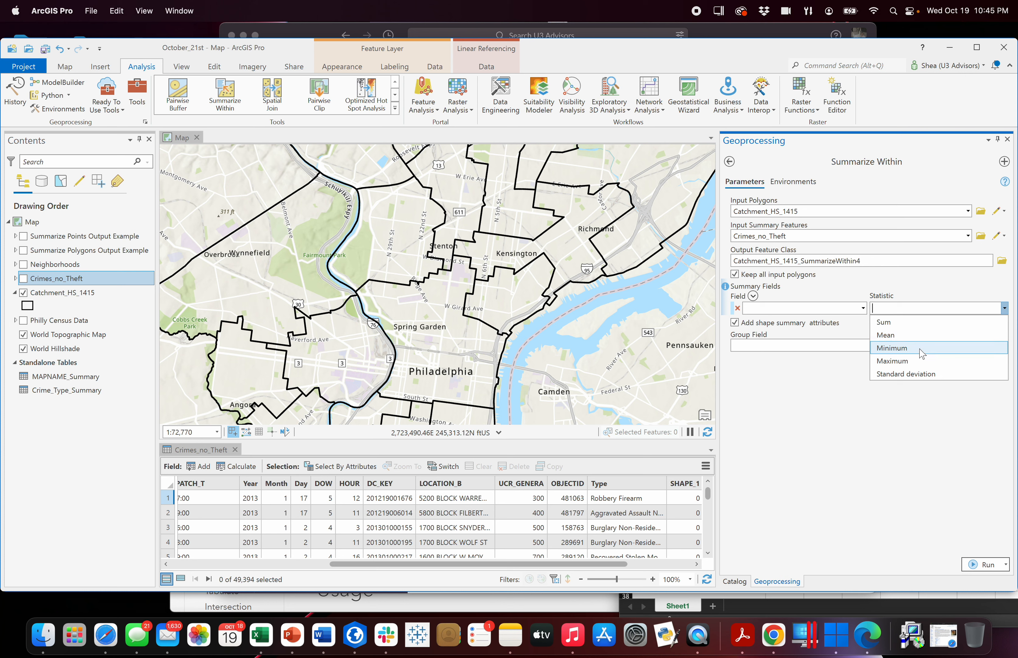
- Examine the Crimes_no_Theft attribute fields from one end of the table to the other, and widen the Type column
click(480, 568)
drag(480, 567, 604, 569)
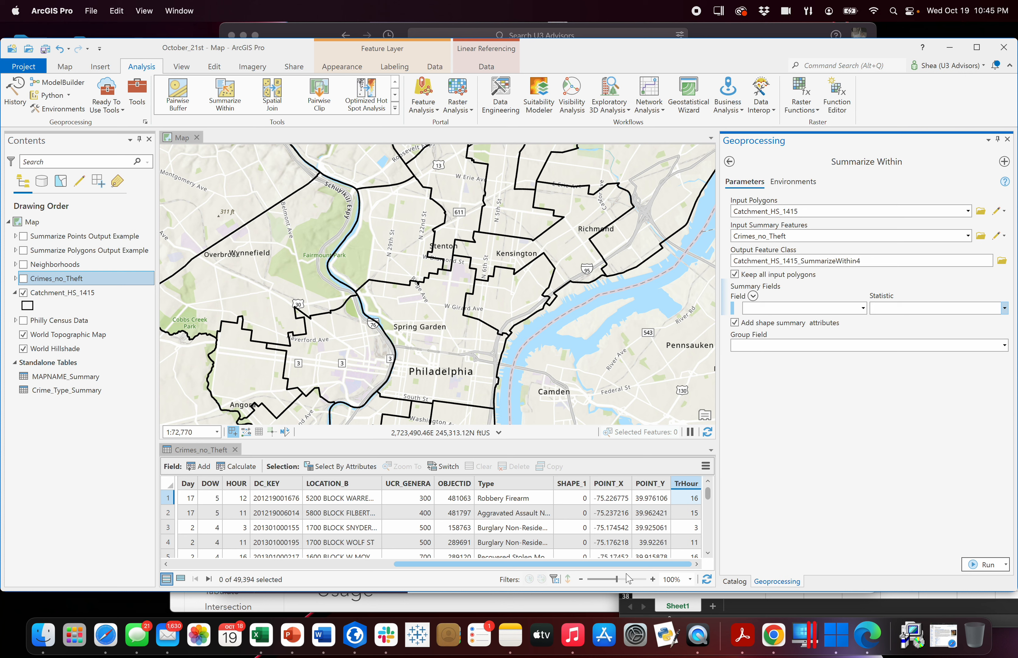
scroll(471, 565, left, 5)
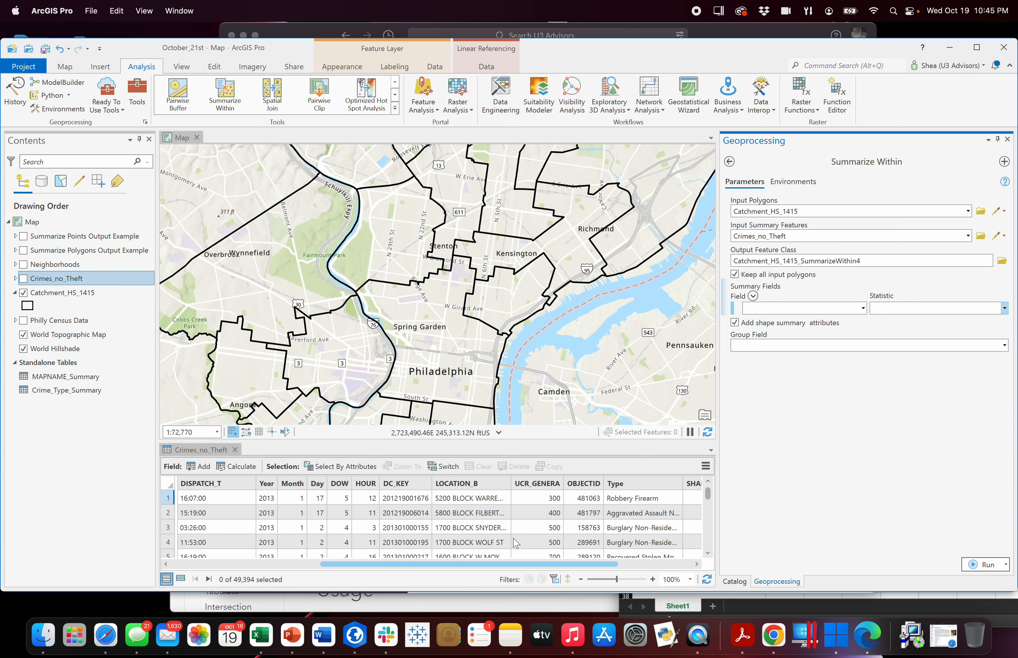
scroll(514, 542, left, 10)
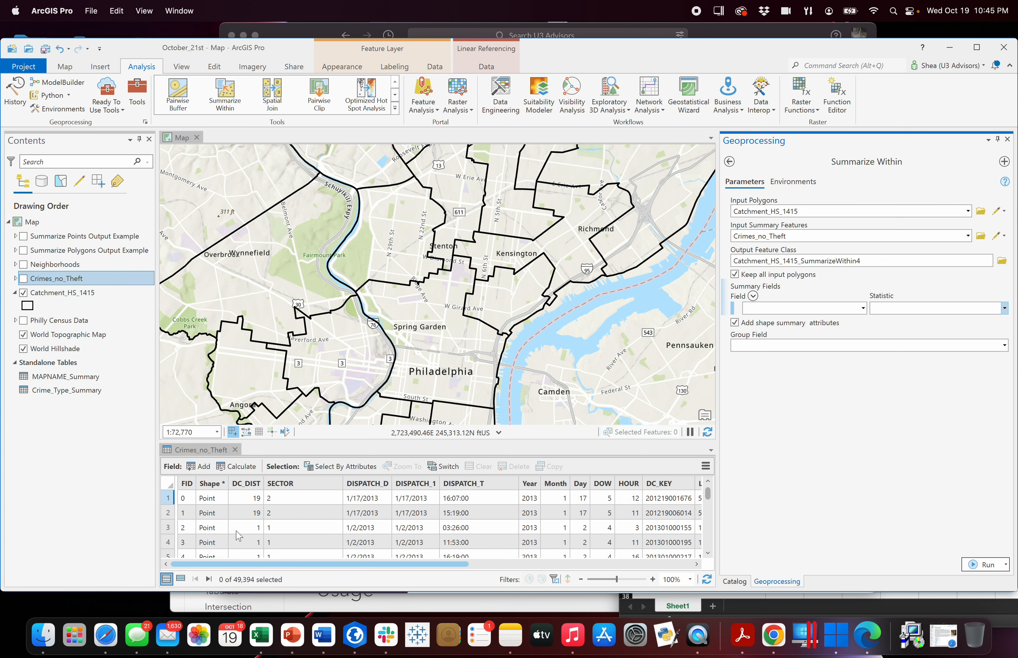
click(237, 531)
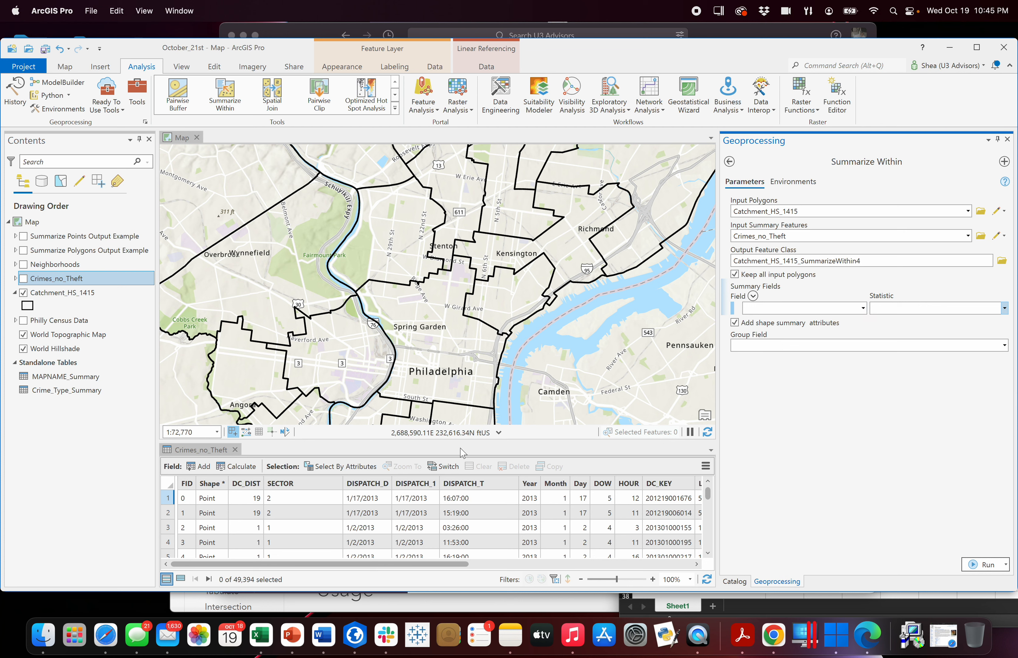
drag(439, 565, 676, 585)
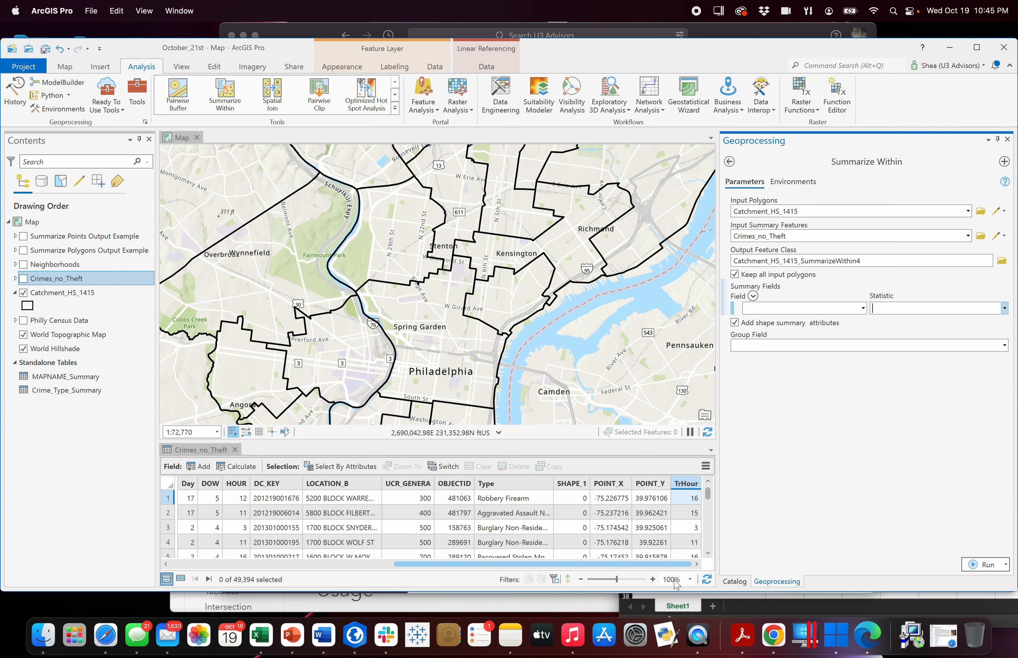
drag(559, 486, 603, 494)
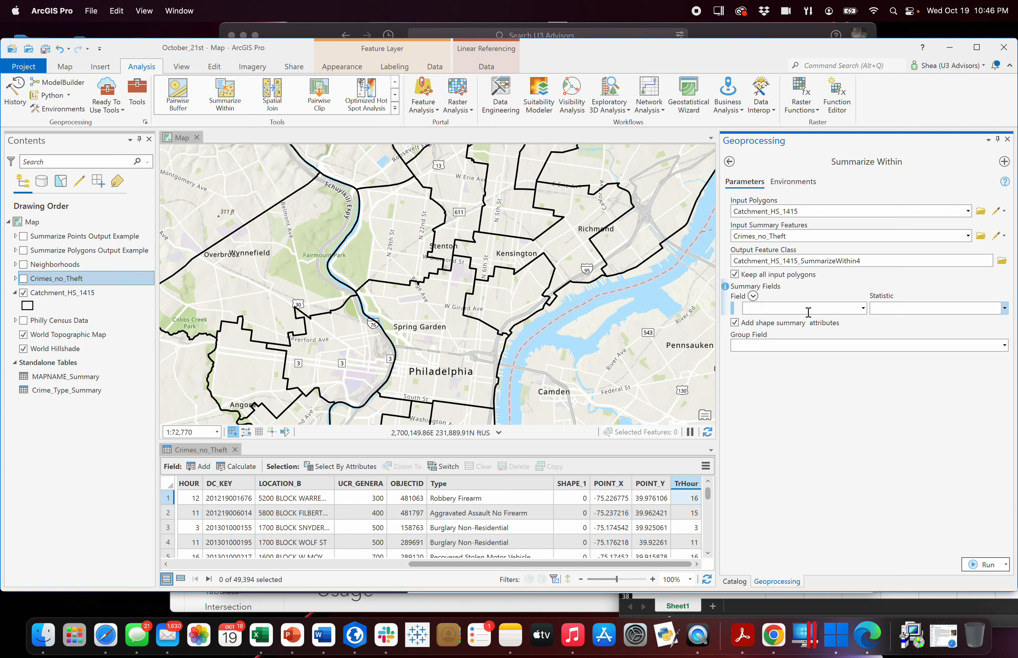
- Group the summary by Type, widen the tool pane, and add minority and majority attributes and group percentages
click(1004, 345)
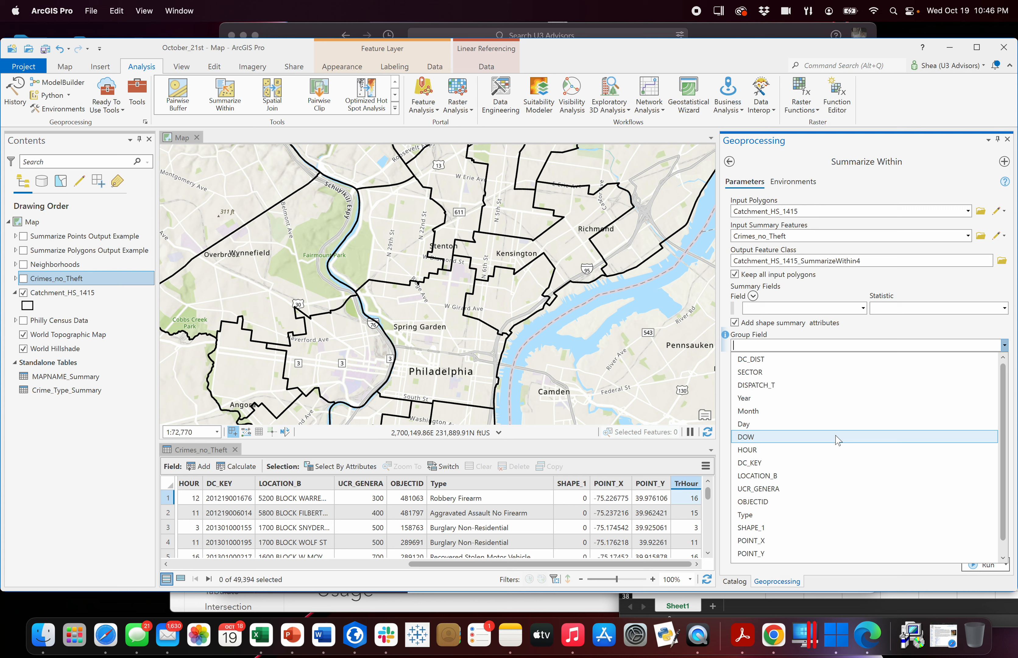
click(770, 516)
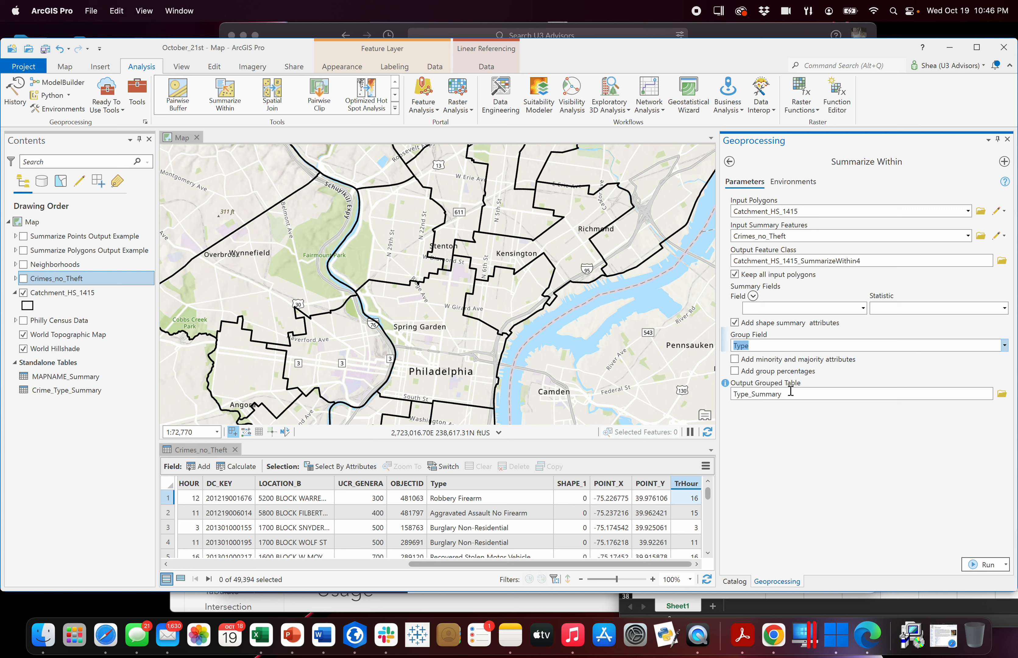
drag(716, 336, 693, 337)
click(709, 359)
click(709, 371)
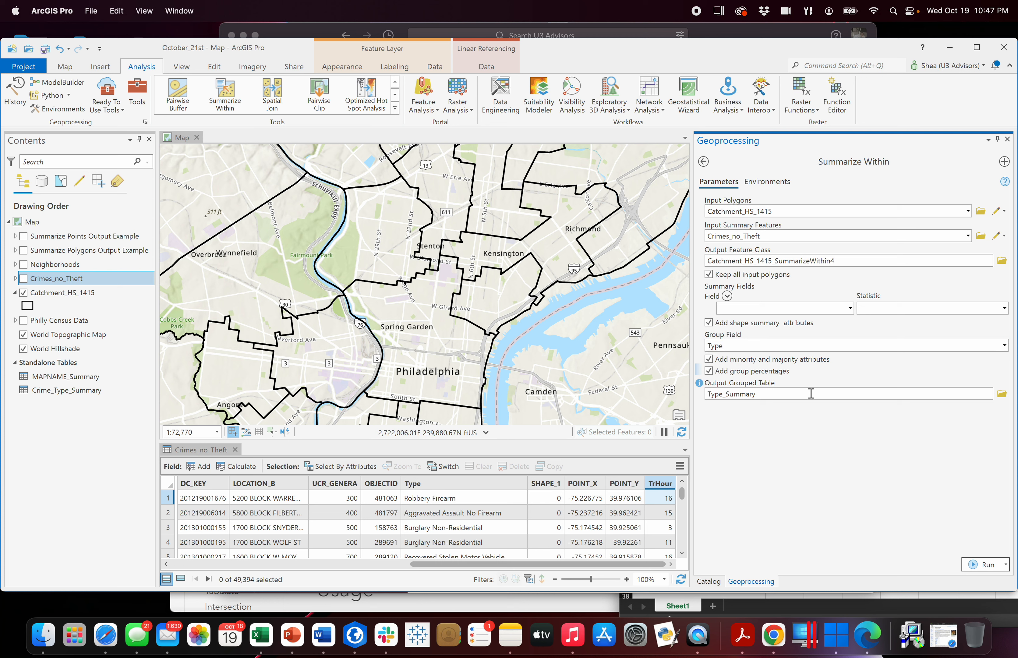
- Name the output grouped table Crime_Type_Summary and widen the tool pane further
key(BackSpace)
key(BackSpace)
key(BackSpace)
key(BackSpace)
text(Crim)
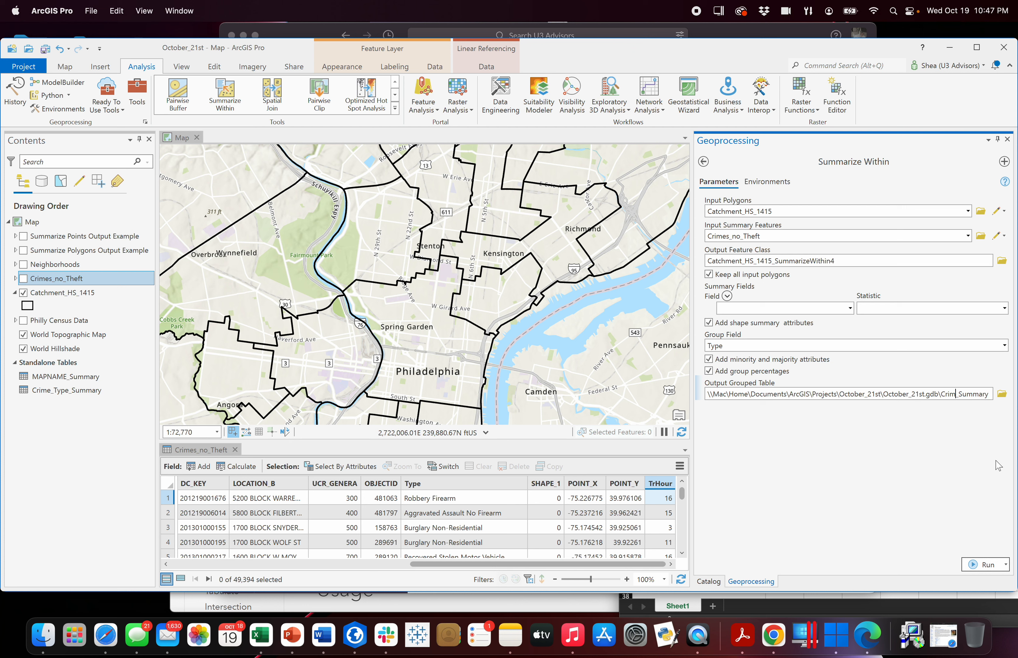
text(e_Type)
click(77, 391)
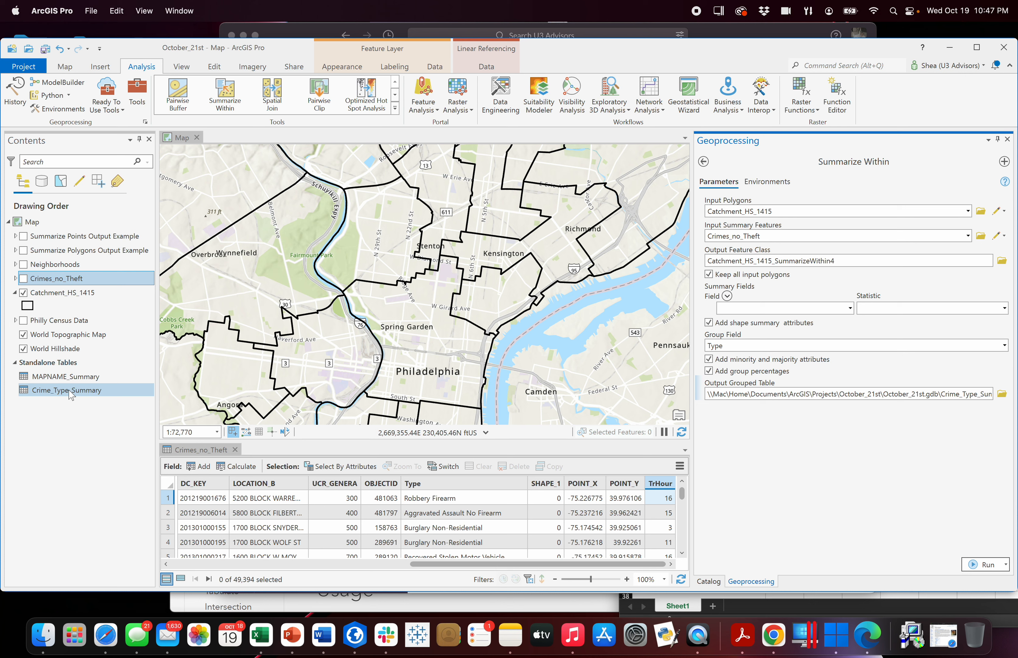
click(801, 458)
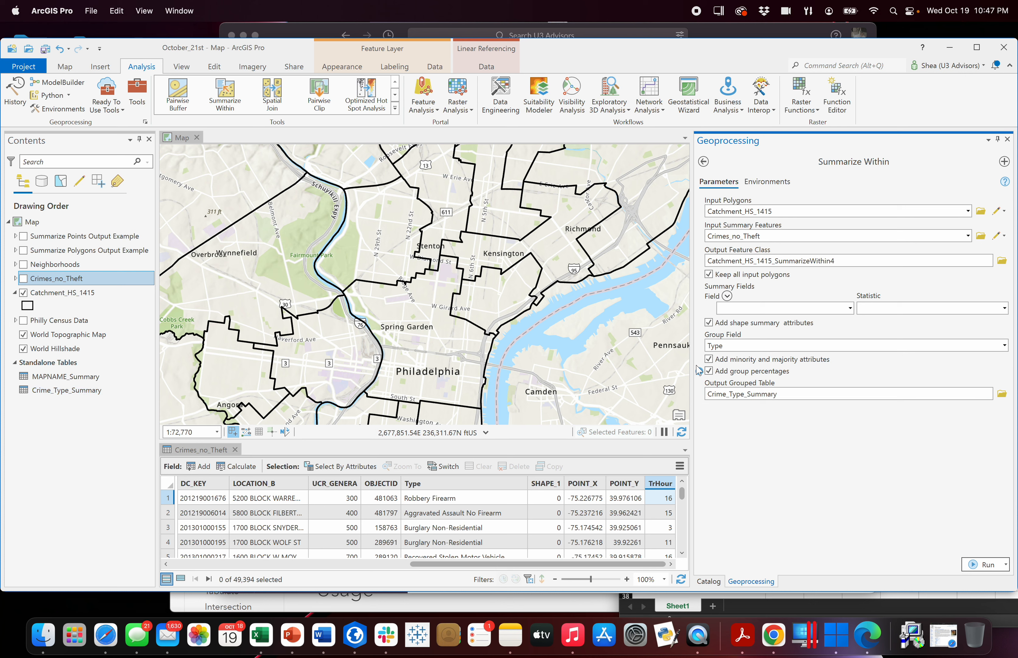
drag(693, 368, 675, 367)
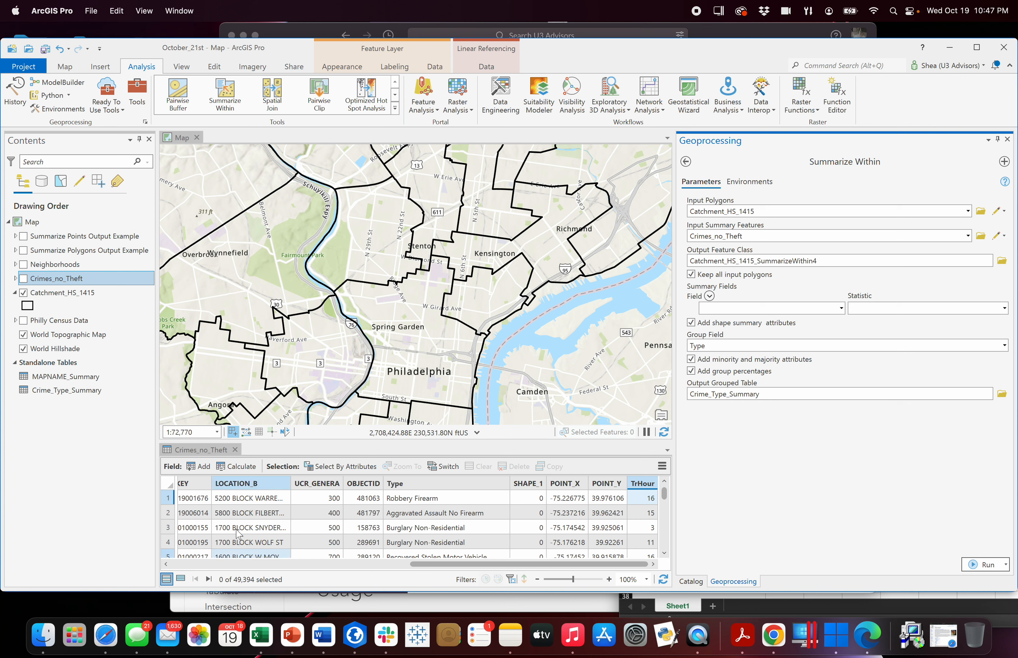
- Open the Catchment_HS_1415 attribute table, compare it with the Crimes_no_Theft table, and browse its high school records
right_click(77, 294)
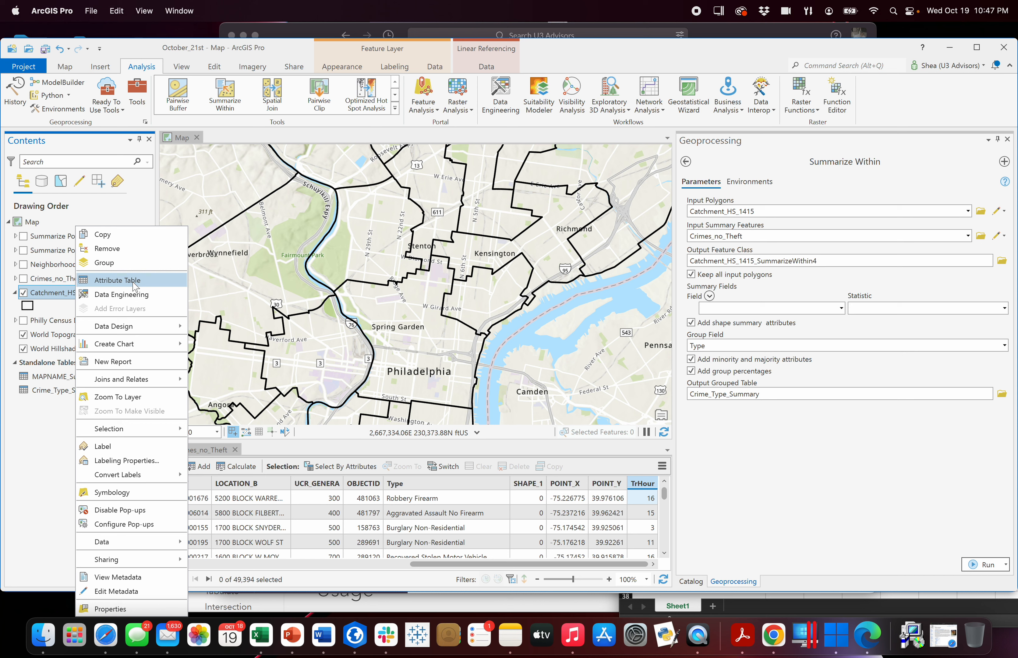
click(136, 286)
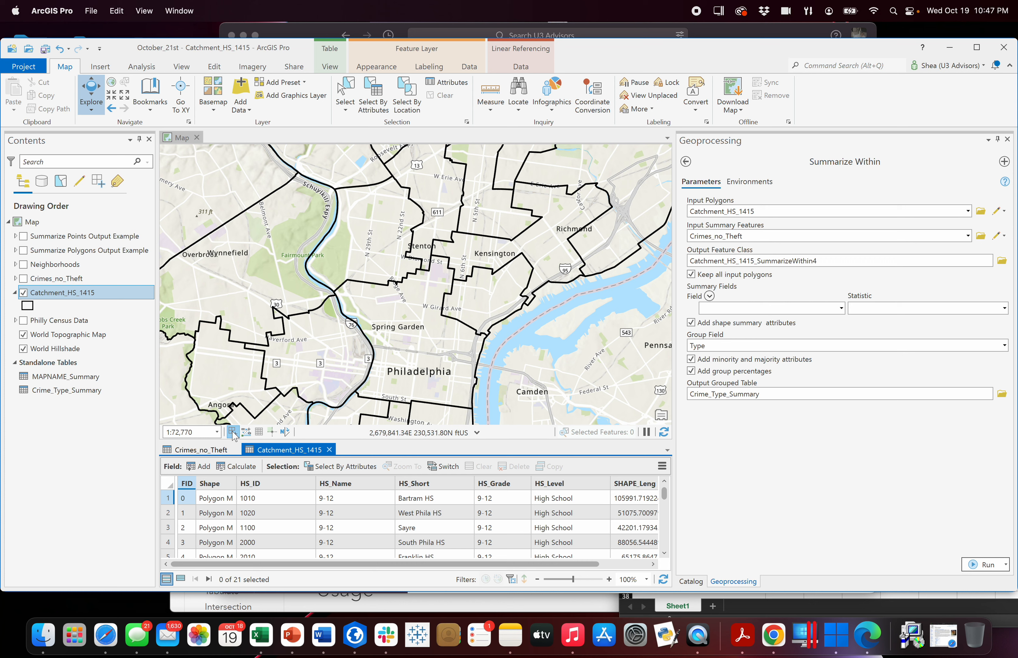
click(216, 450)
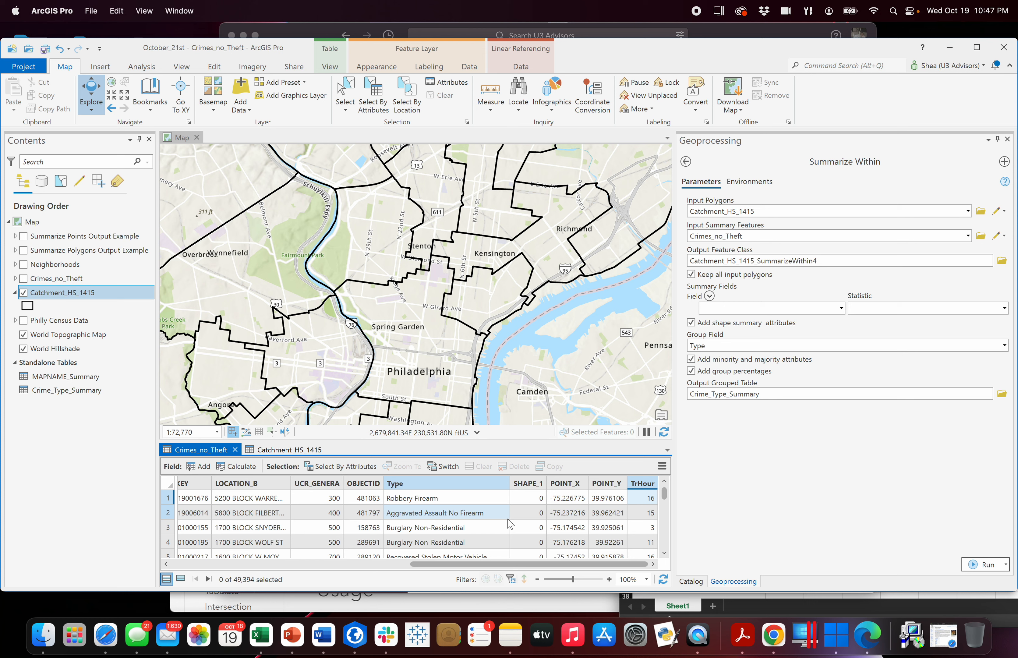
click(277, 450)
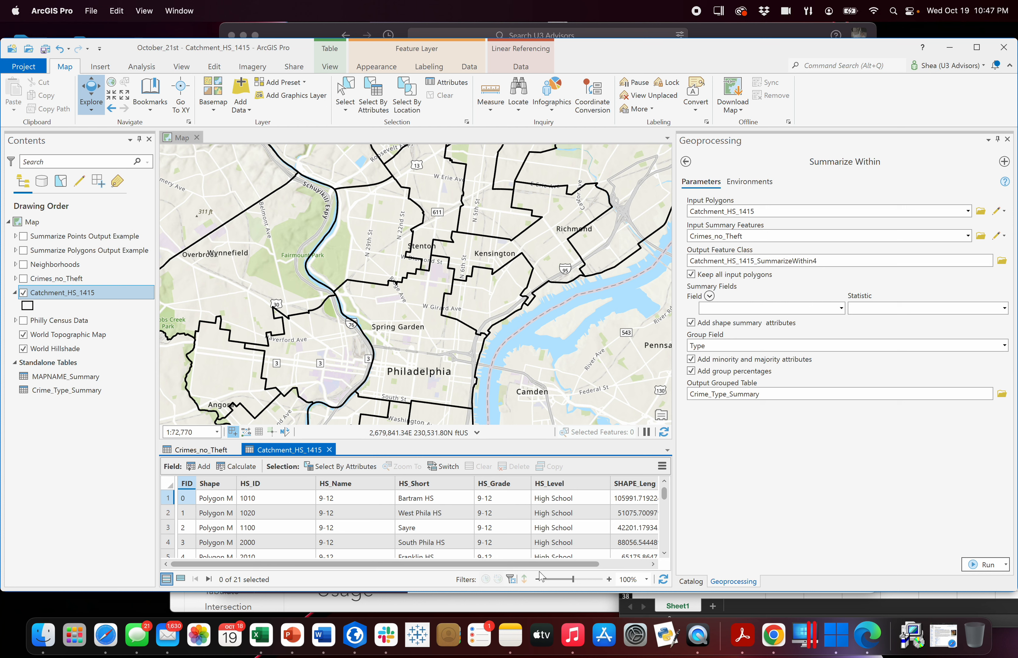
drag(542, 565, 451, 566)
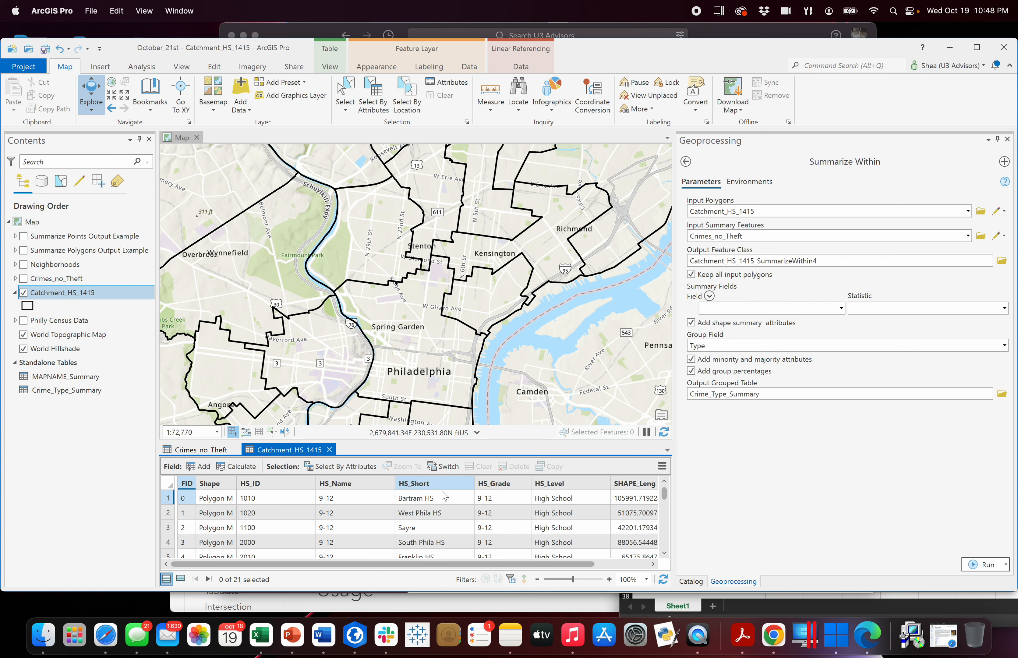
drag(665, 500, 669, 537)
drag(670, 533, 659, 479)
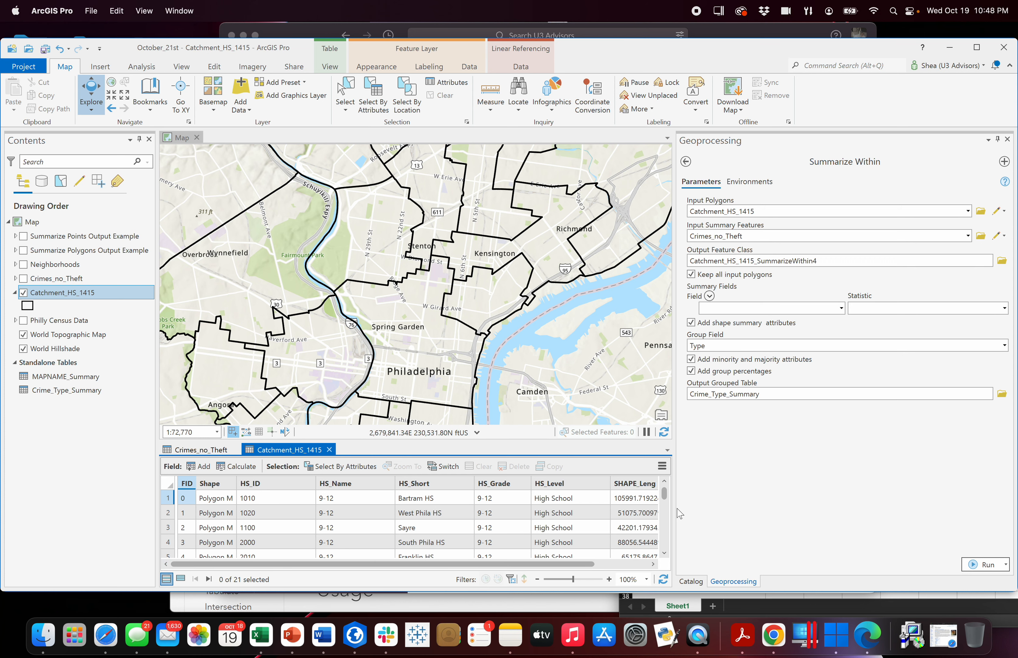
- Narrow the Summarize Within pane to see the full catchment table, and close the Geoprocessing pane and that table
drag(674, 509, 753, 513)
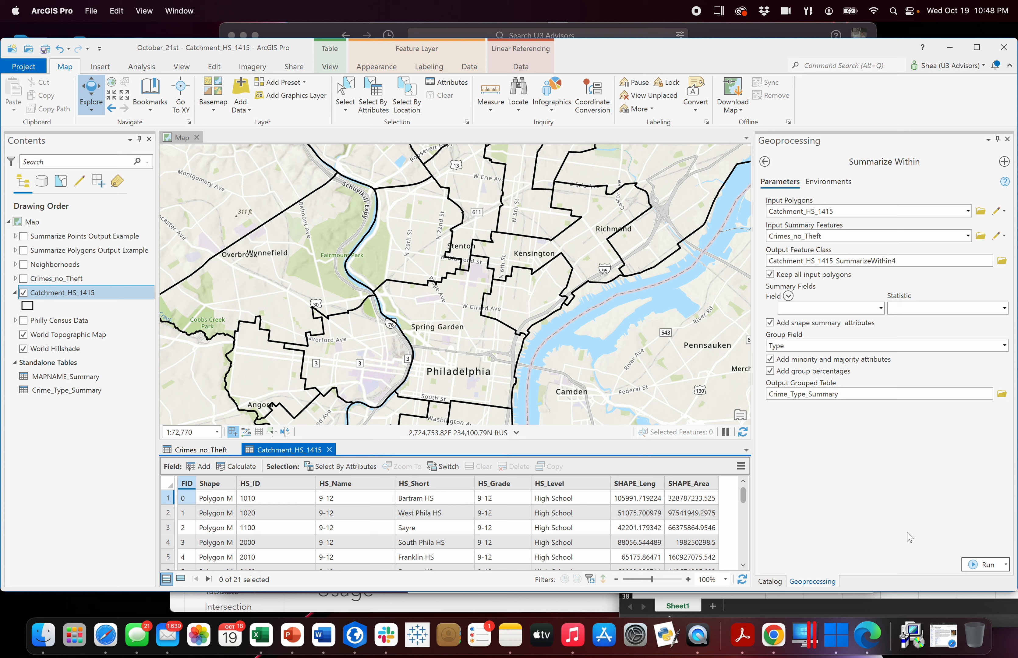
click(1007, 139)
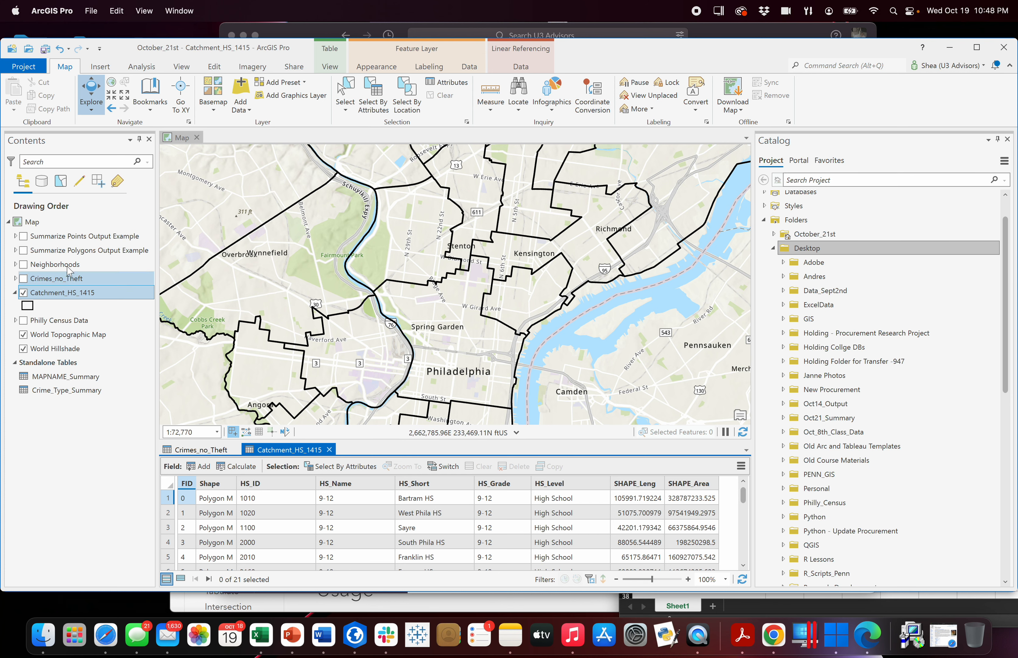
click(329, 449)
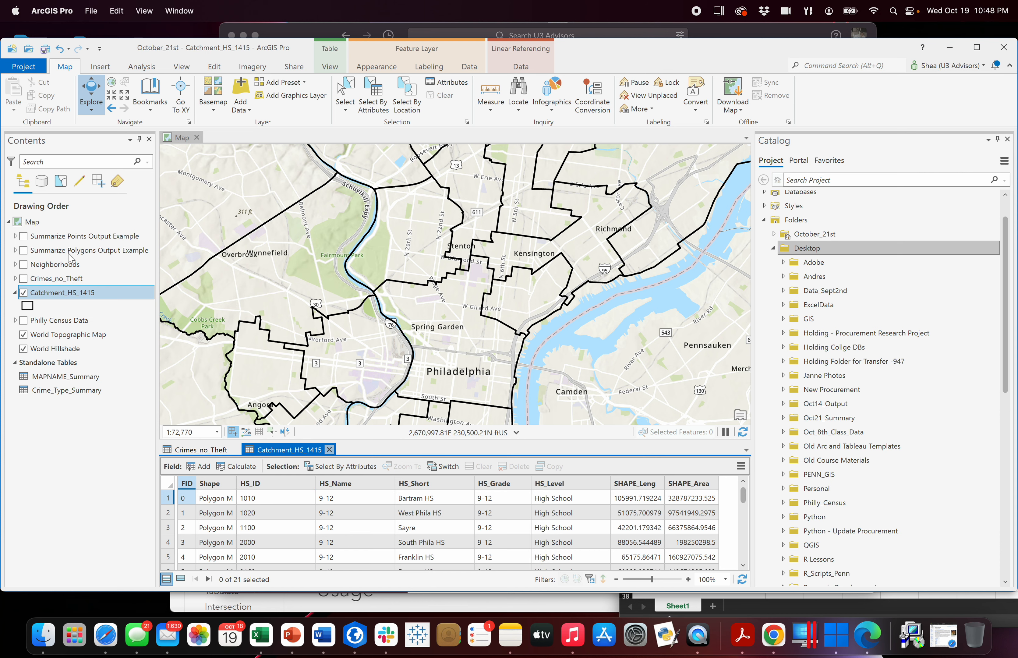
- Close the Crimes_no_Theft table, hide the Catchment_HS_1415 layer, and expand and display the Summarize Points Output Example group
click(235, 450)
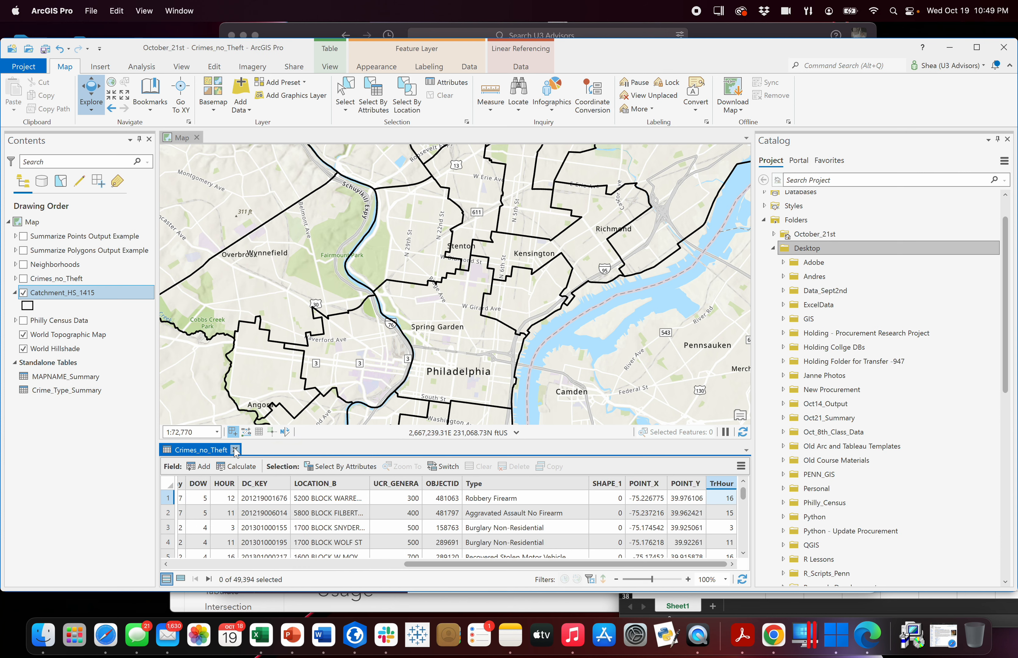
click(15, 236)
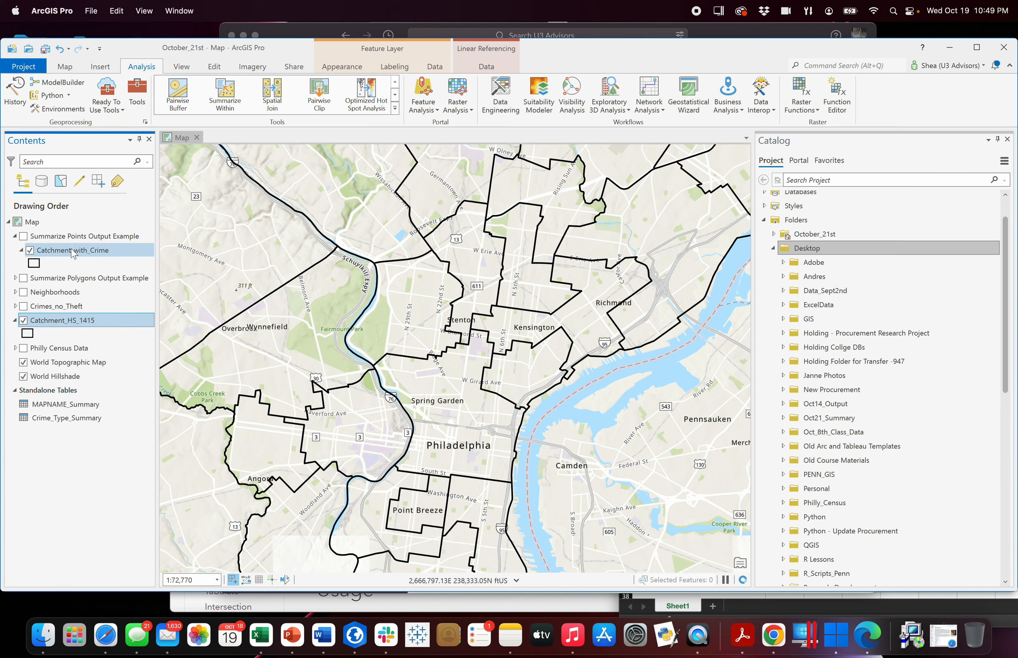
click(74, 253)
right_click(74, 252)
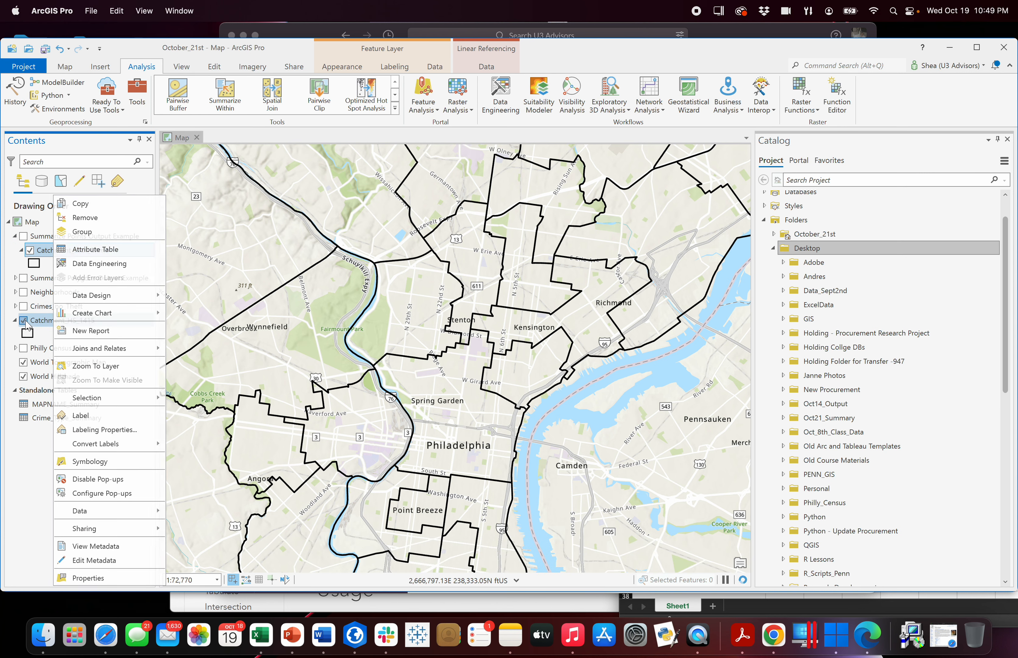
click(23, 320)
click(24, 236)
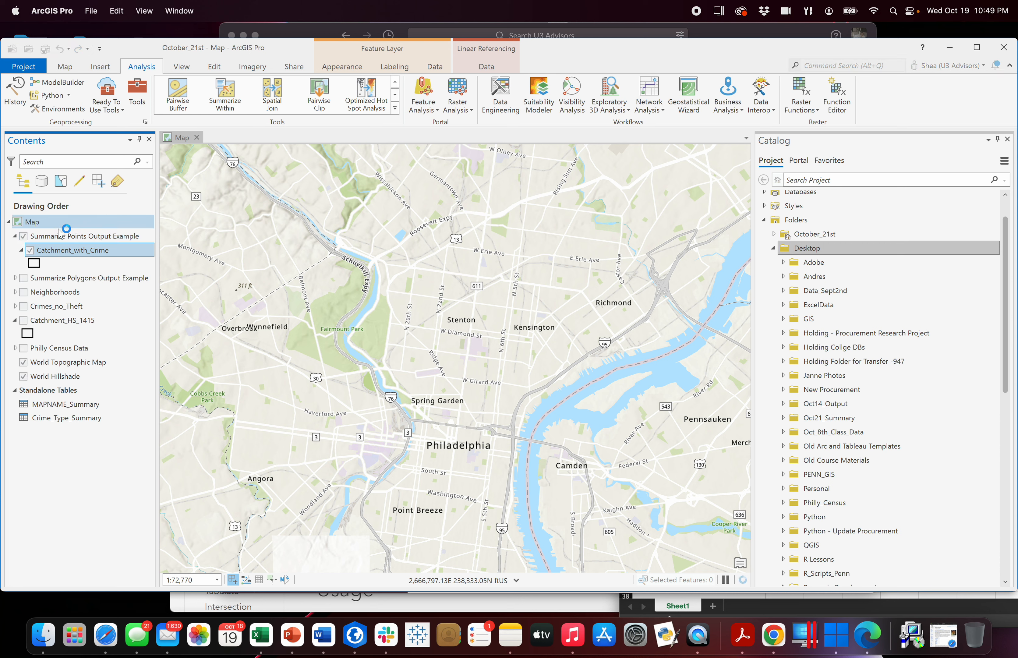
- Open the Catchment_with_Crime attribute table and examine each high school's Count of Points, Minority Type, Majority Type and percent fields
right_click(93, 255)
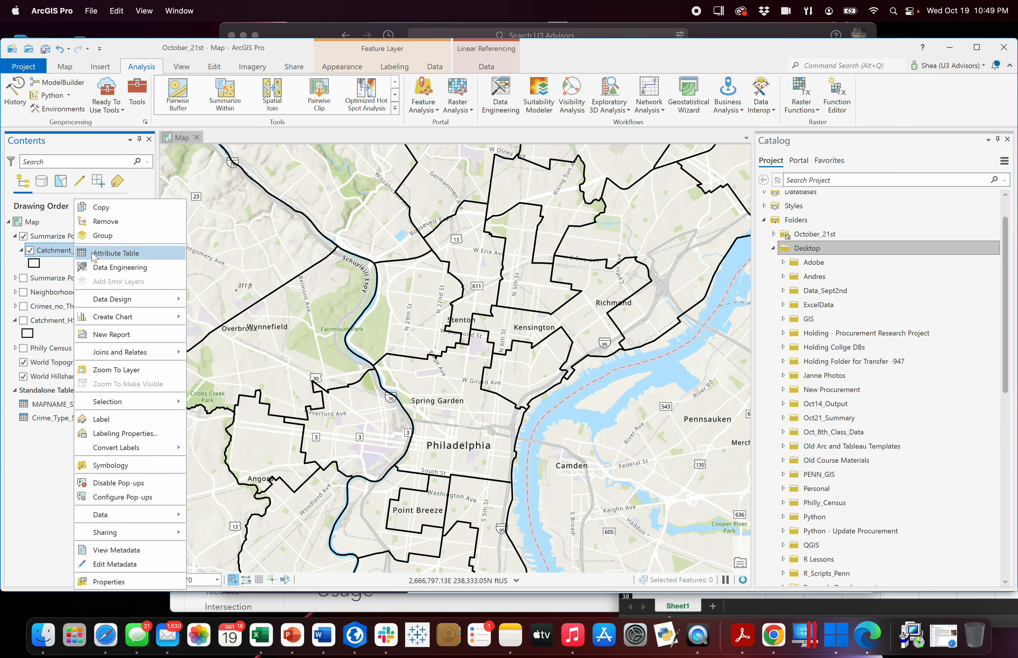
click(123, 255)
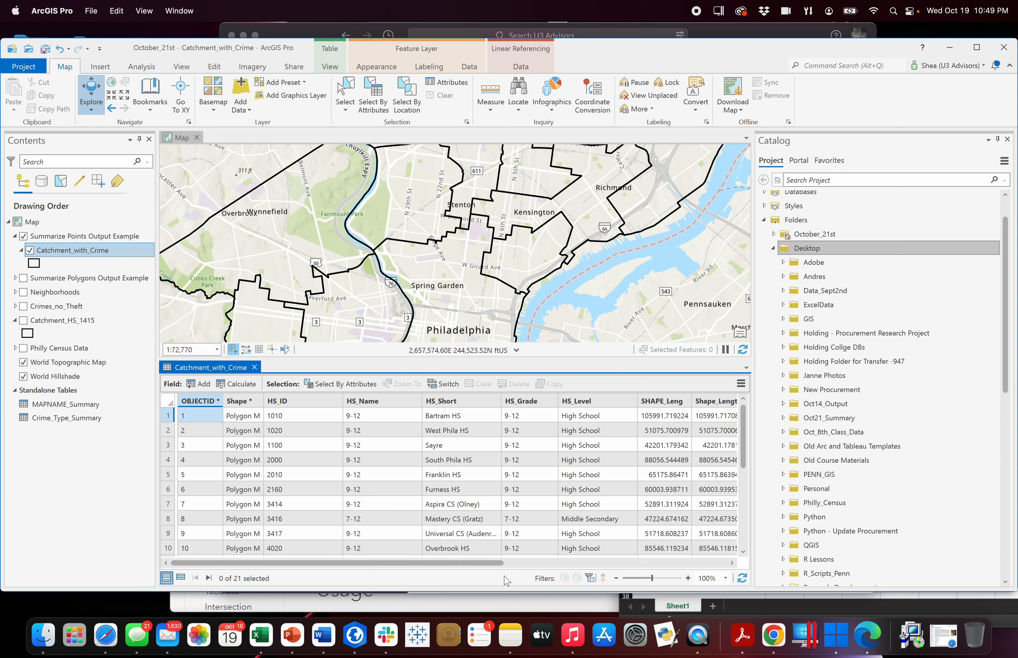
scroll(534, 569, right, 4)
scroll(546, 569, right, 5)
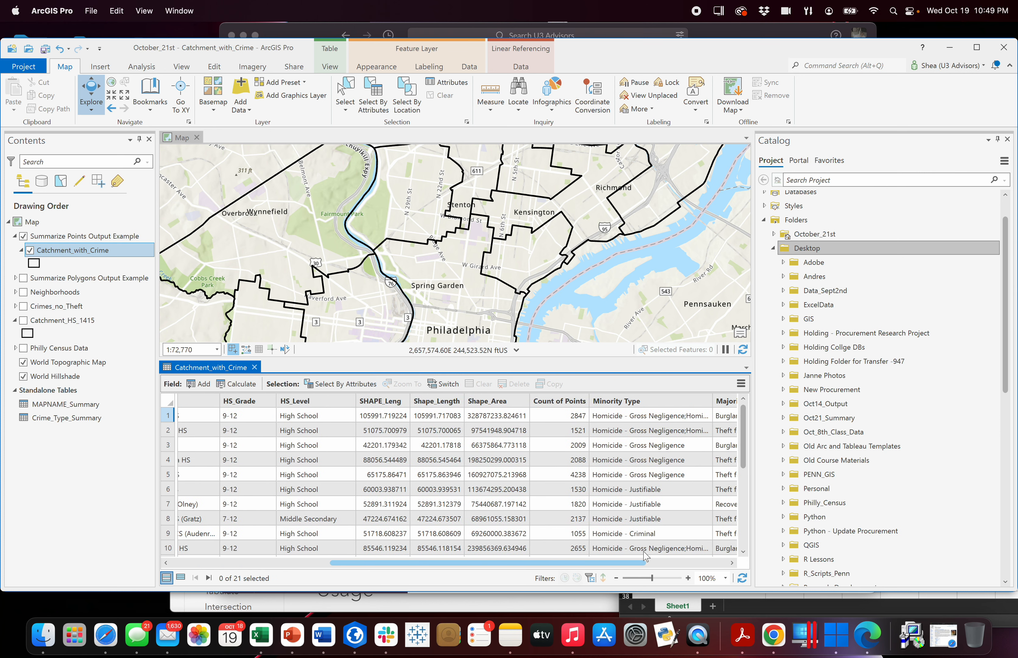
scroll(646, 557, right, 2)
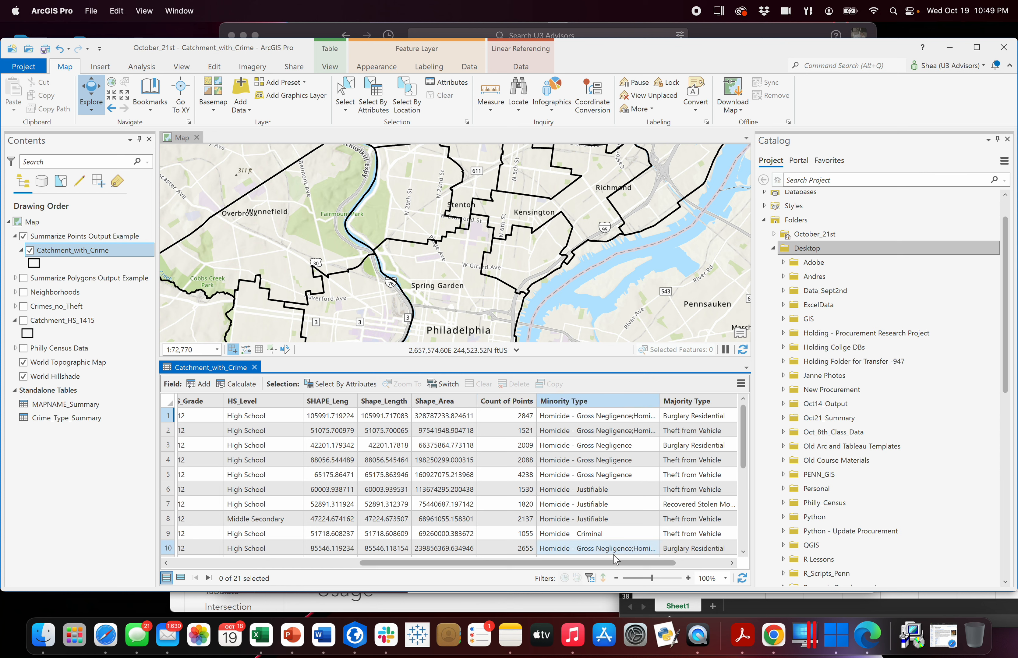
scroll(533, 450, right, 3)
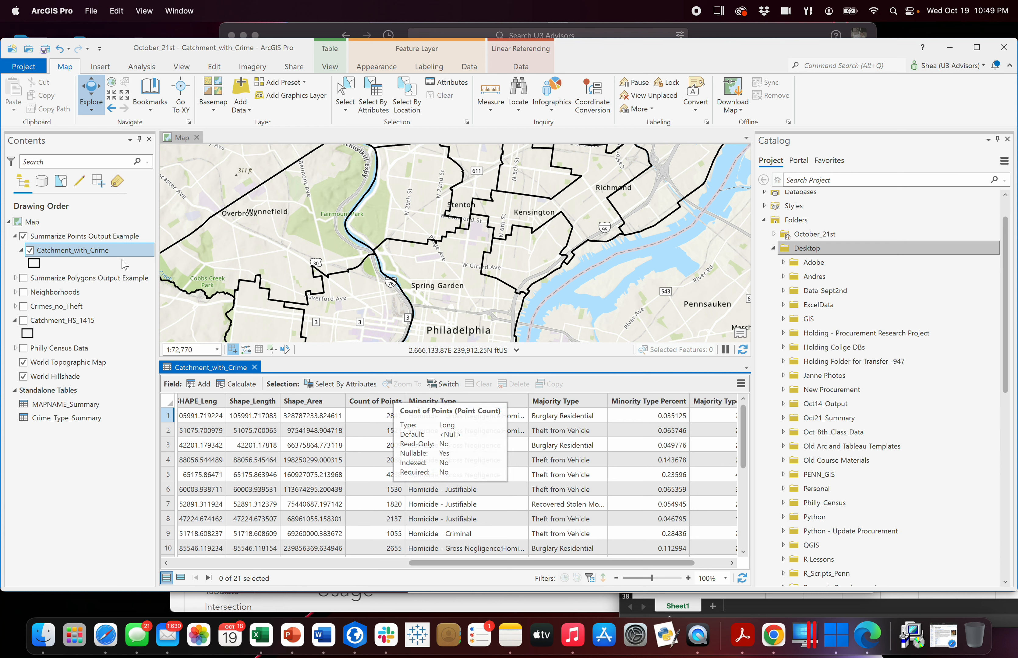
drag(493, 563, 341, 557)
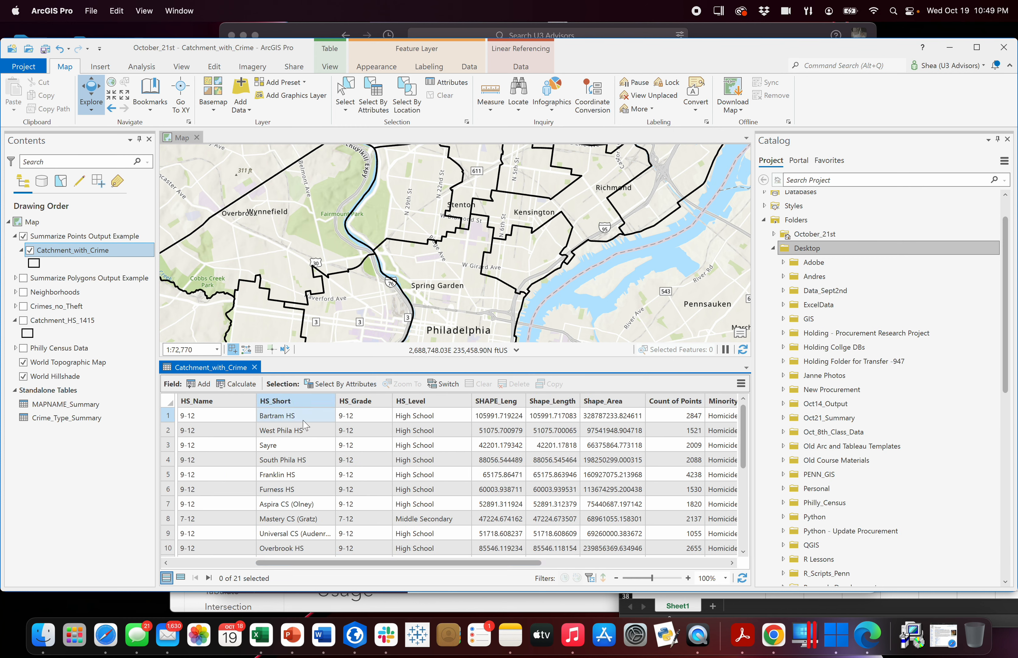
drag(474, 563, 670, 572)
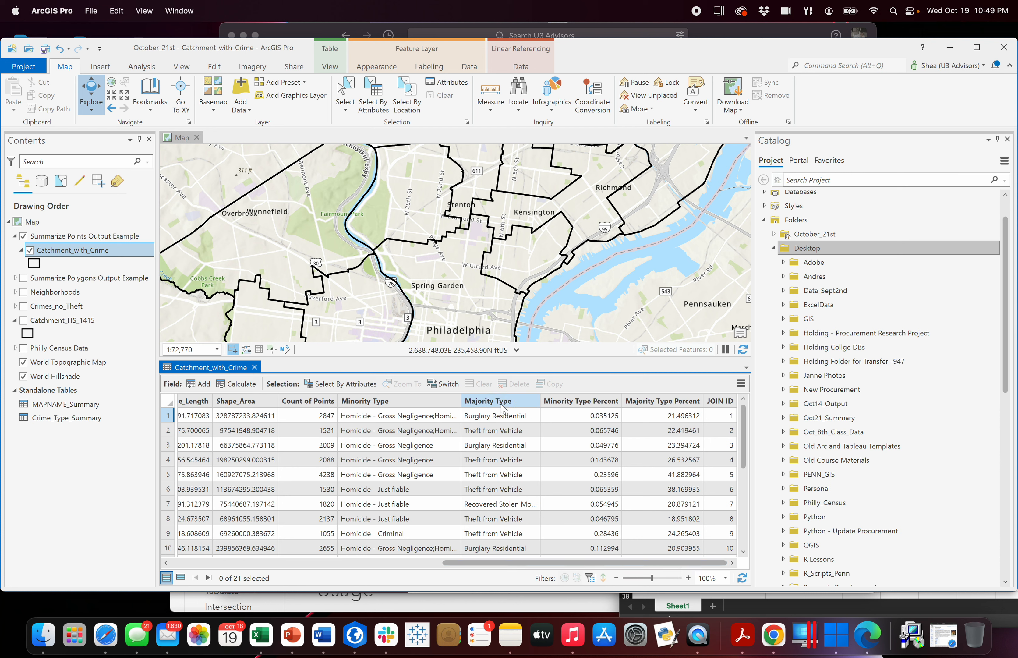
click(526, 416)
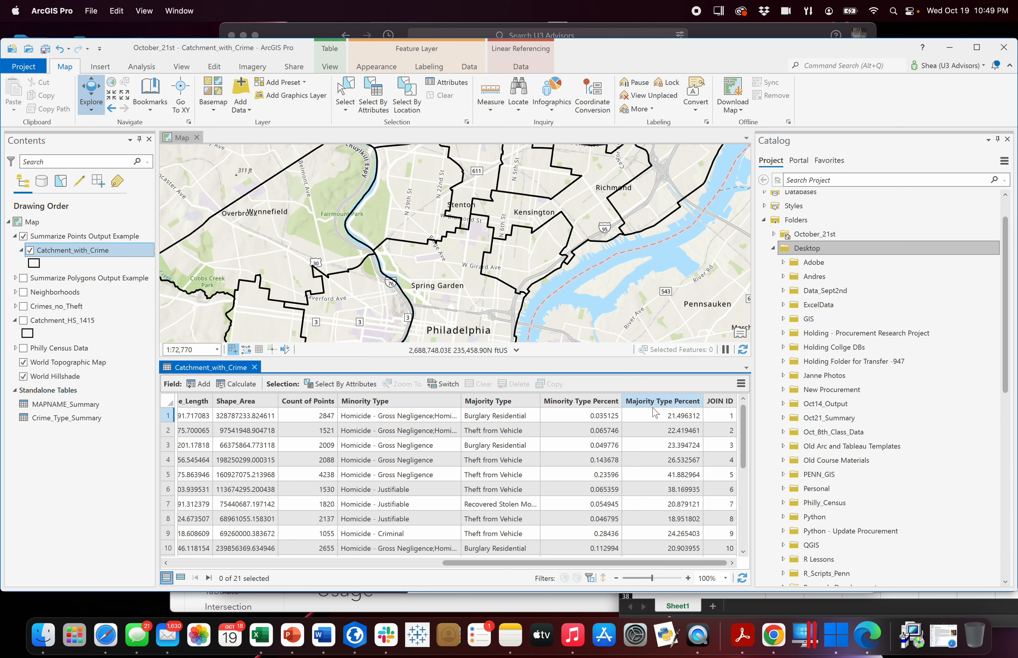
click(519, 439)
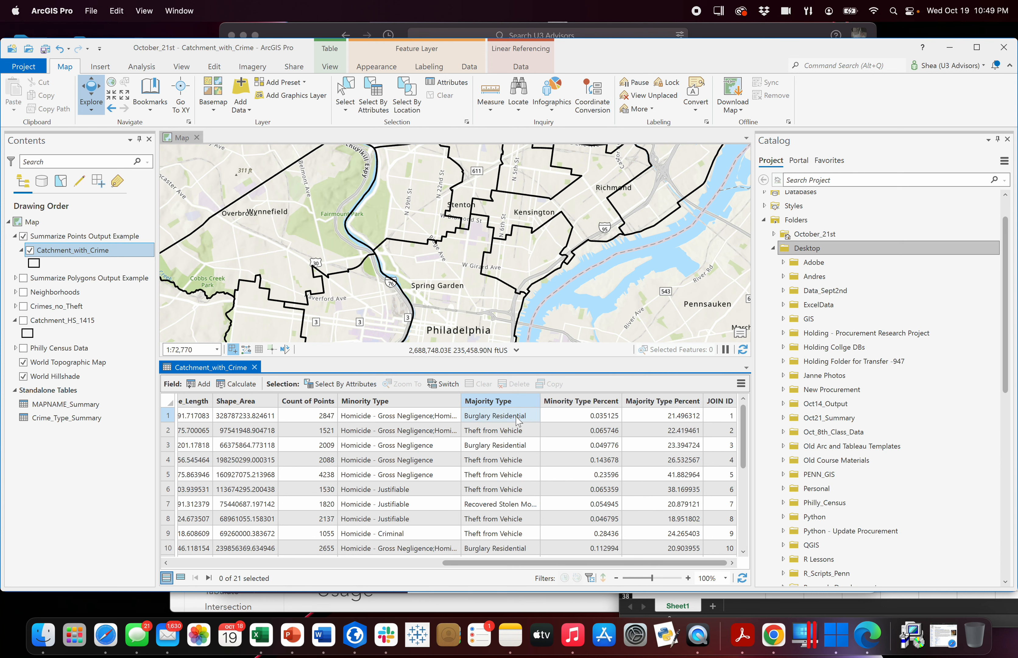
click(548, 449)
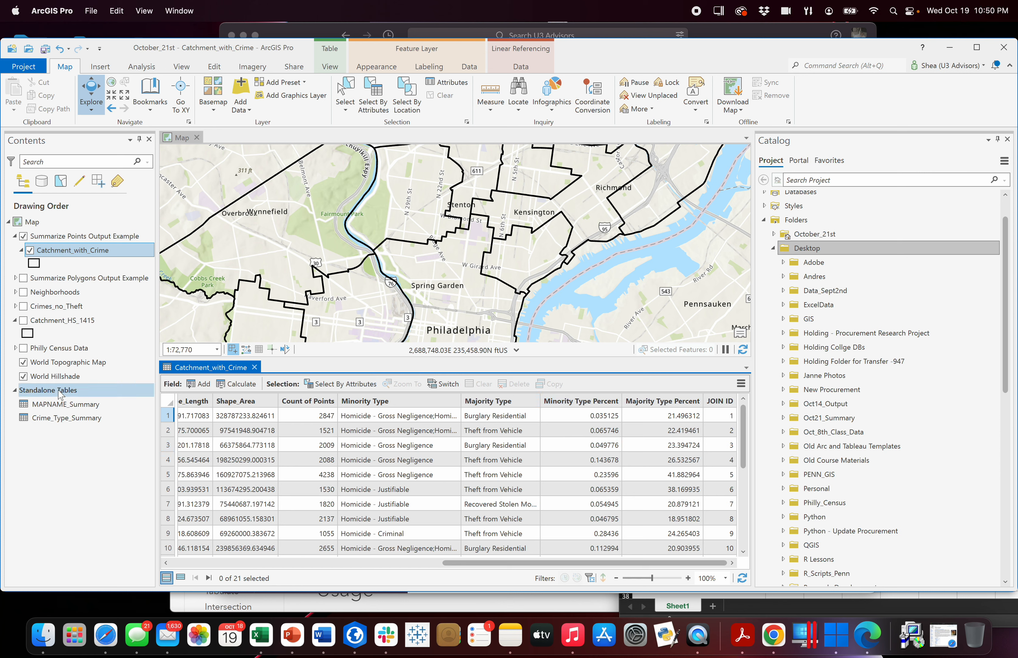
- Open the Crime_Type_Summary standalone table and compare its Join ID field with JOIN ID in the Catchment_with_Crime table
click(65, 418)
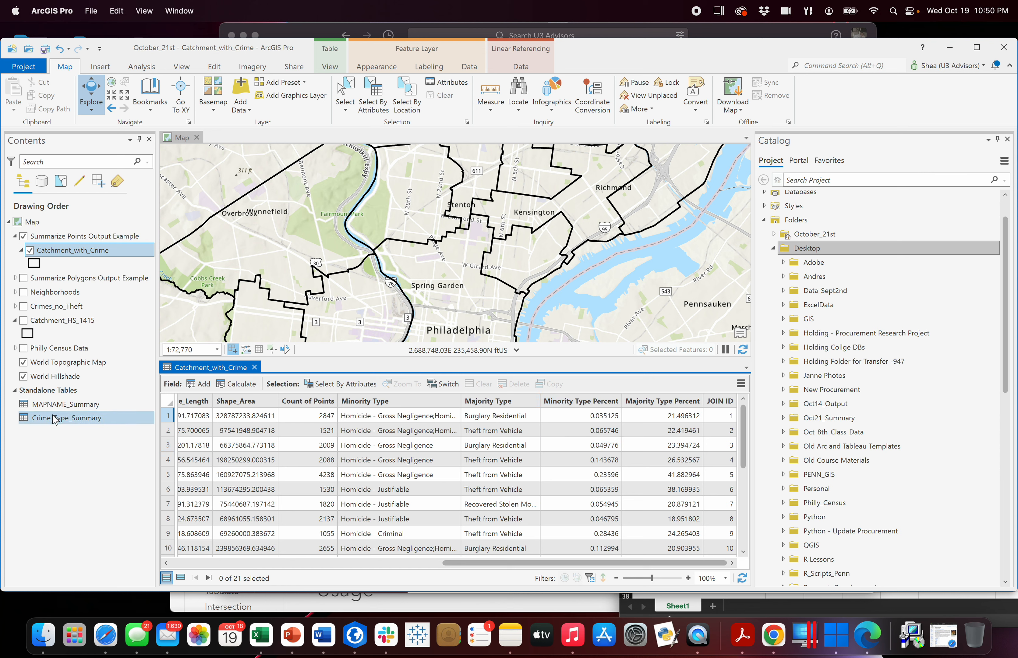
right_click(83, 423)
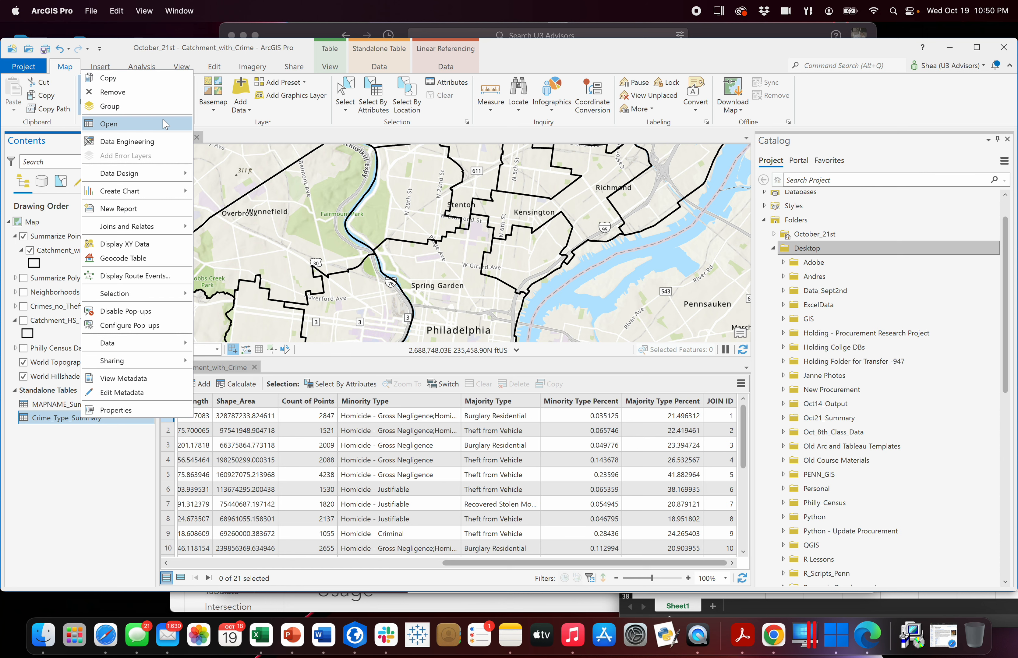
click(166, 125)
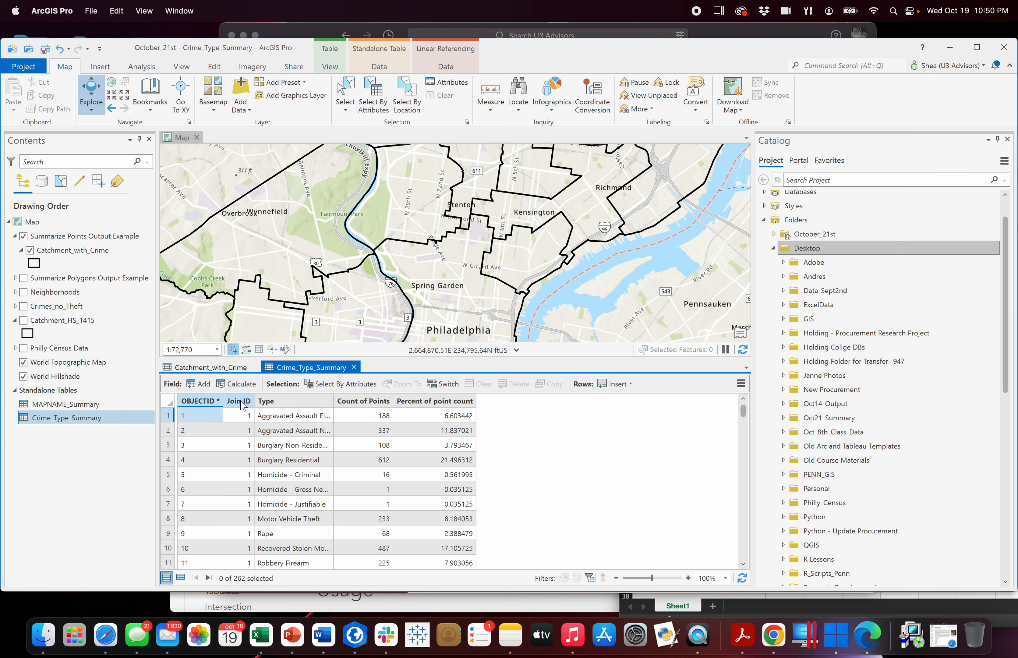
click(230, 369)
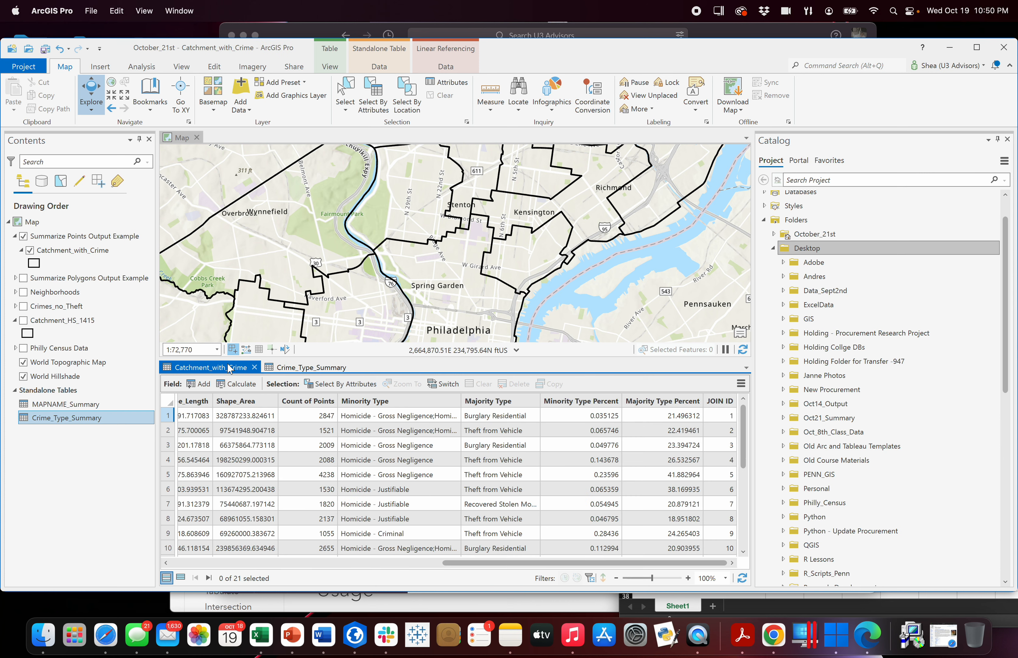
click(716, 421)
click(302, 368)
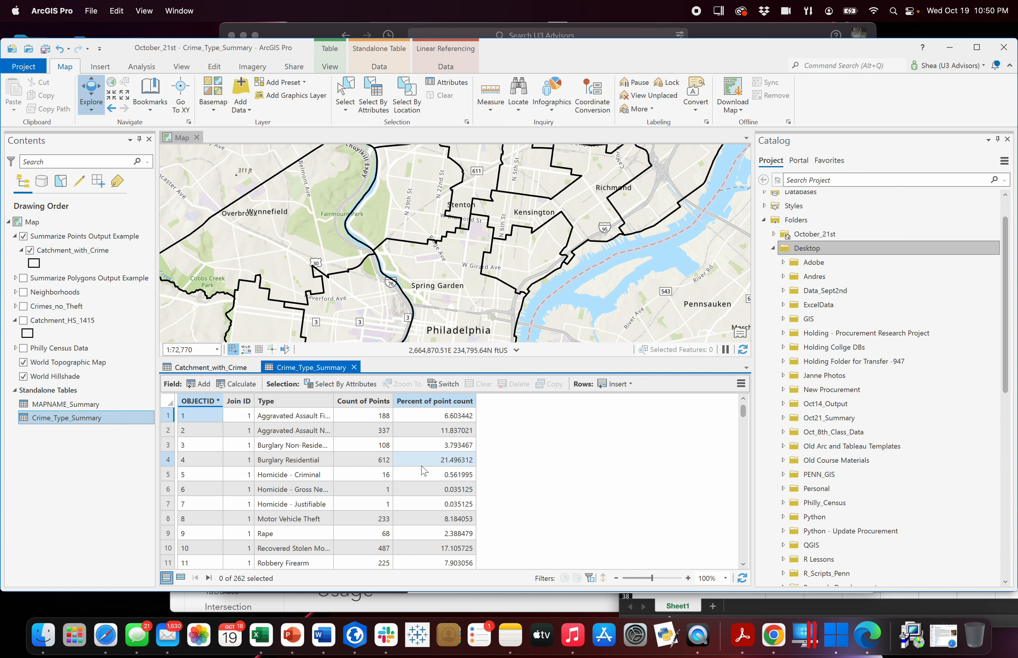
- Compare the majority and minority types per high school in Catchment_with_Crime with the per-type counts and percentages in Crime_Type_Summary
click(230, 369)
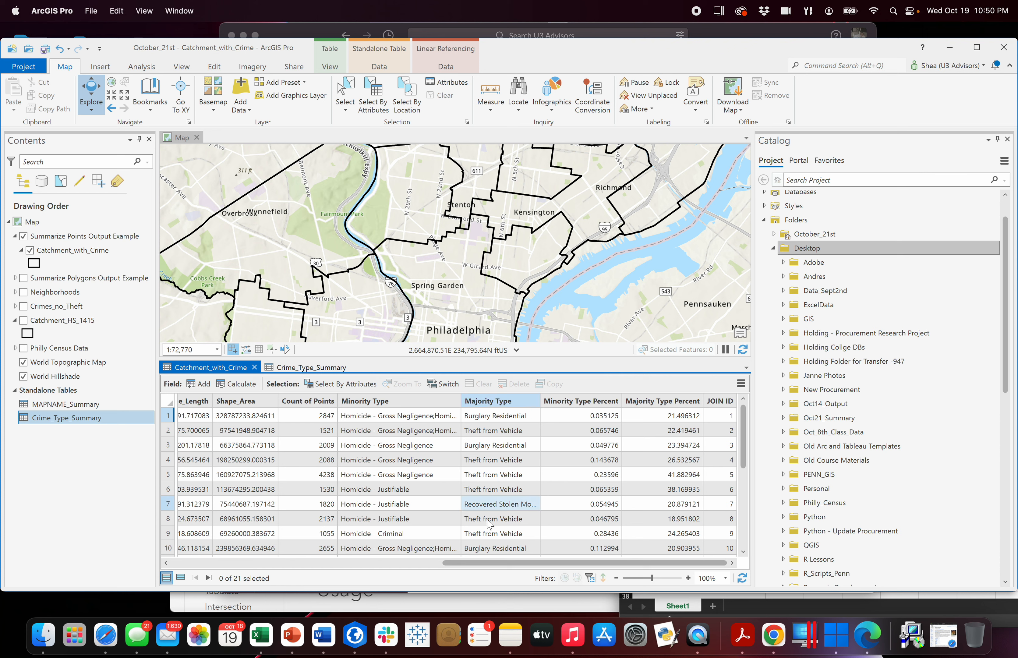
drag(482, 564, 255, 563)
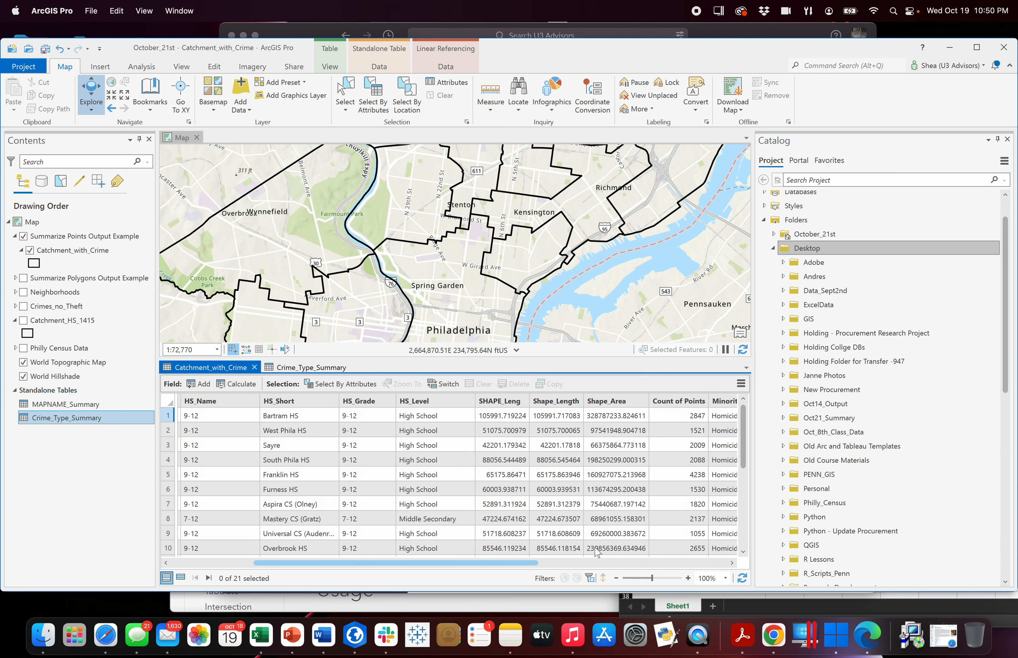
scroll(571, 544, right, 10)
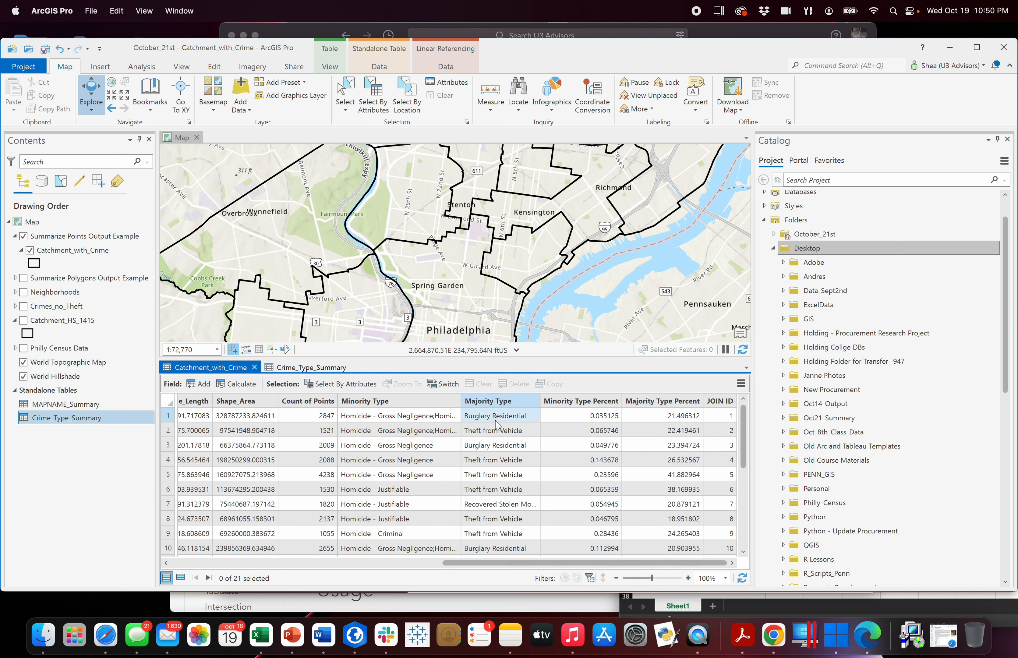
click(309, 368)
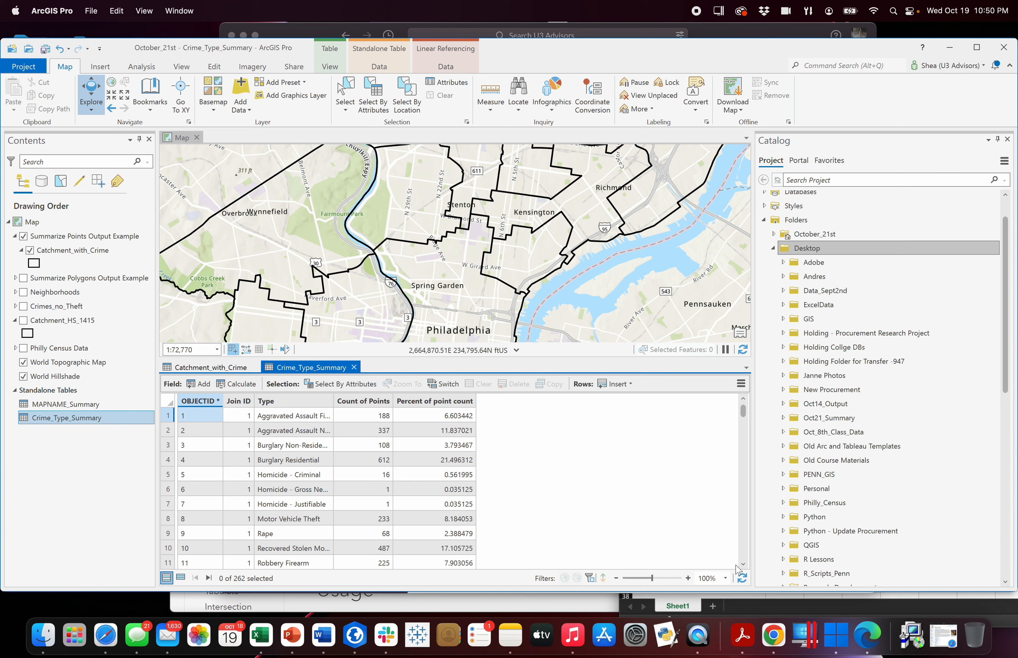
scroll(745, 571, down, 5)
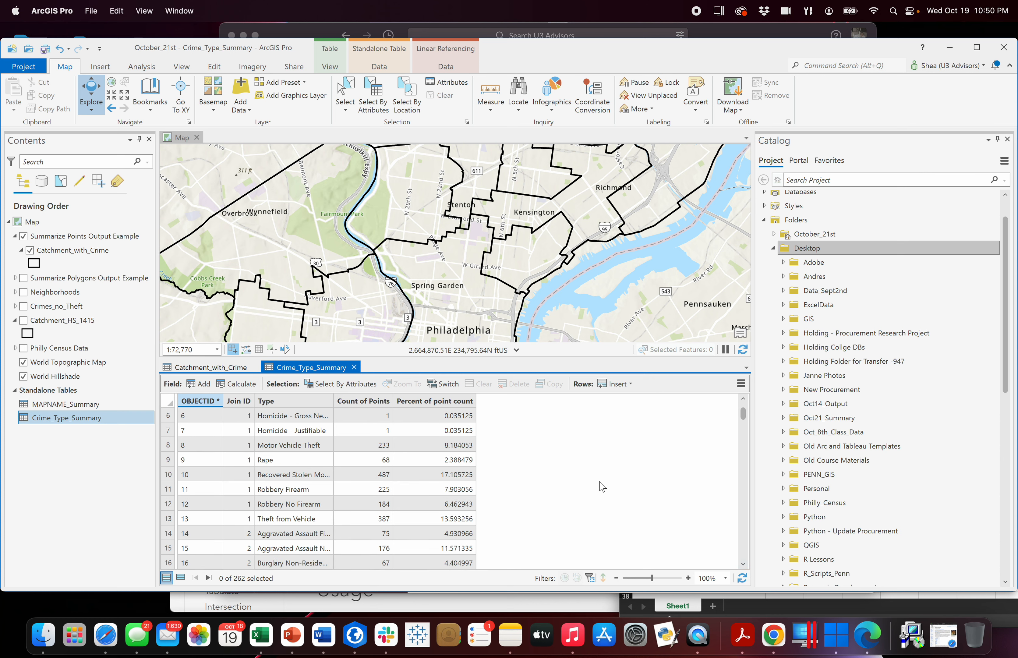
scroll(747, 418, up, 5)
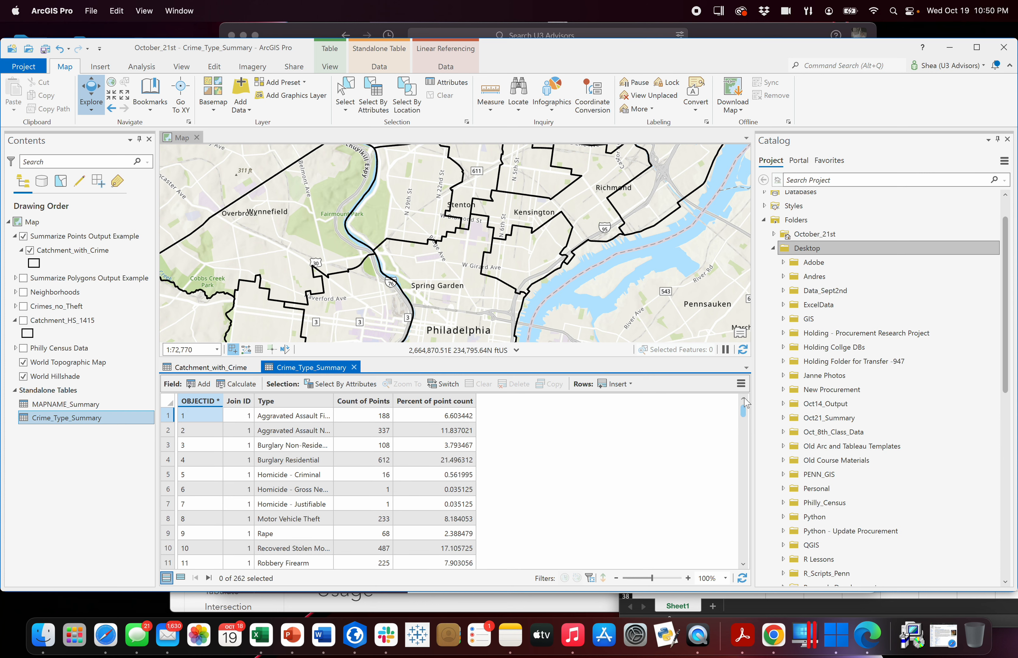
click(209, 369)
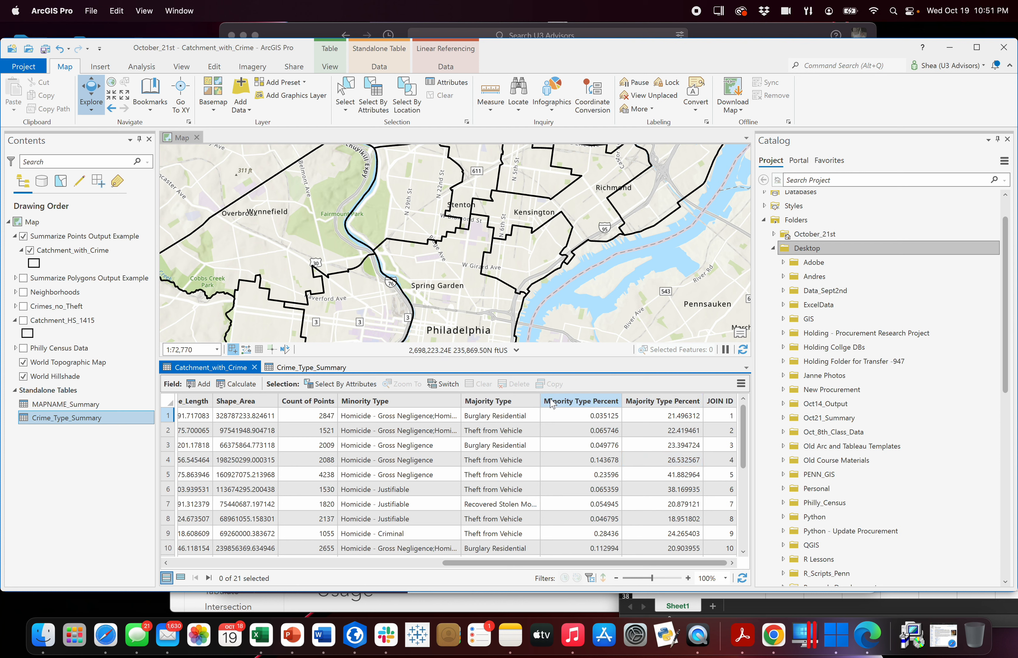
- Close the Catchment_with_Crime and Crime_Type_Summary tables, and display Catchment_HS_1415 in place of the Summarize Points Output Example group
click(254, 368)
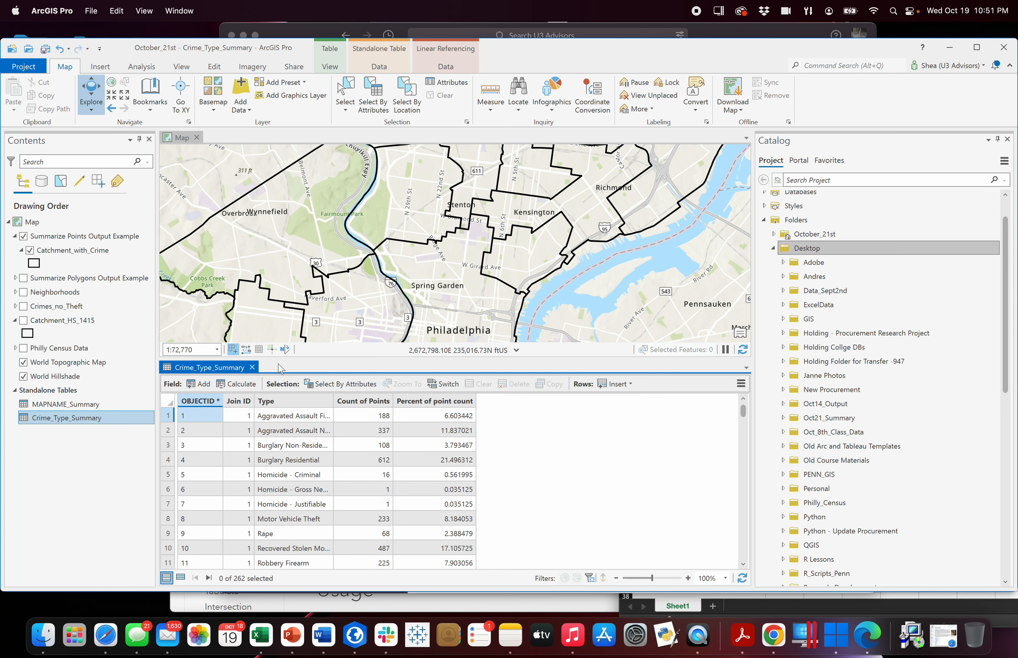
click(252, 368)
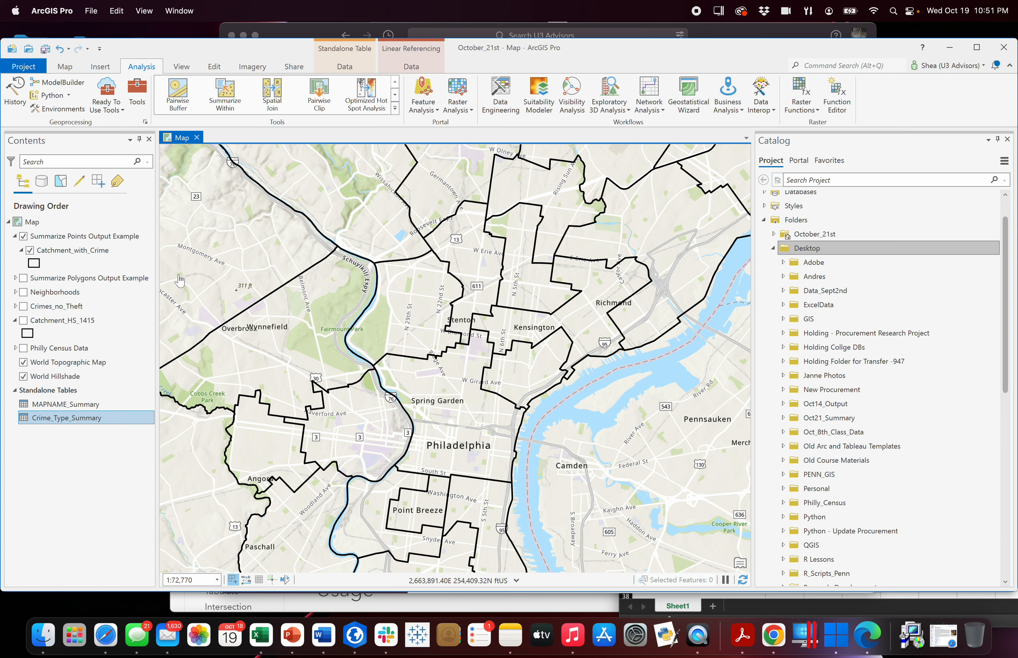
click(23, 236)
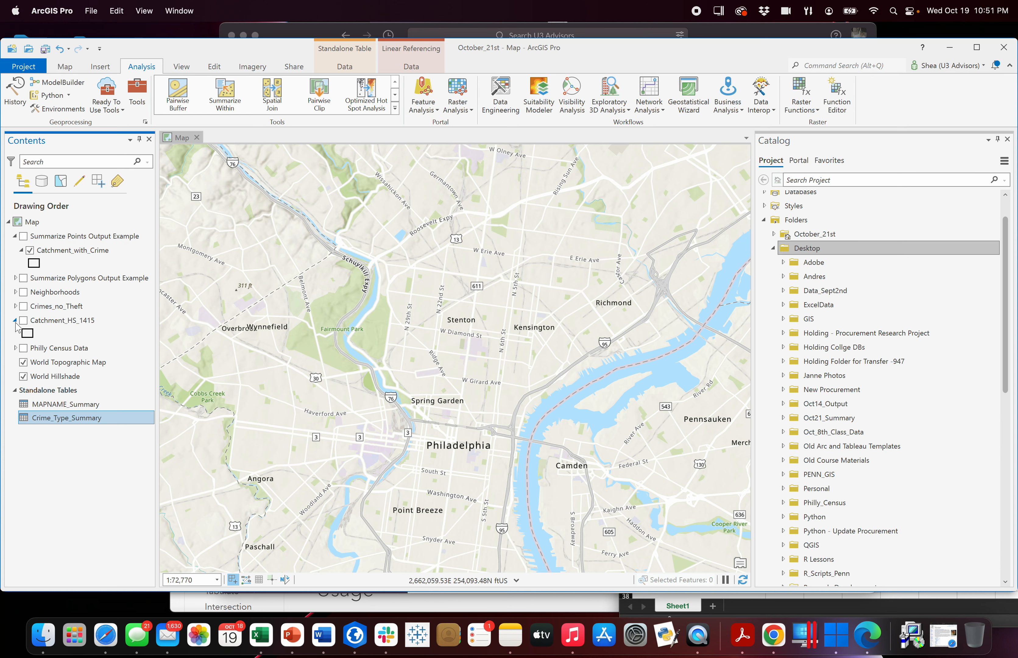
click(23, 320)
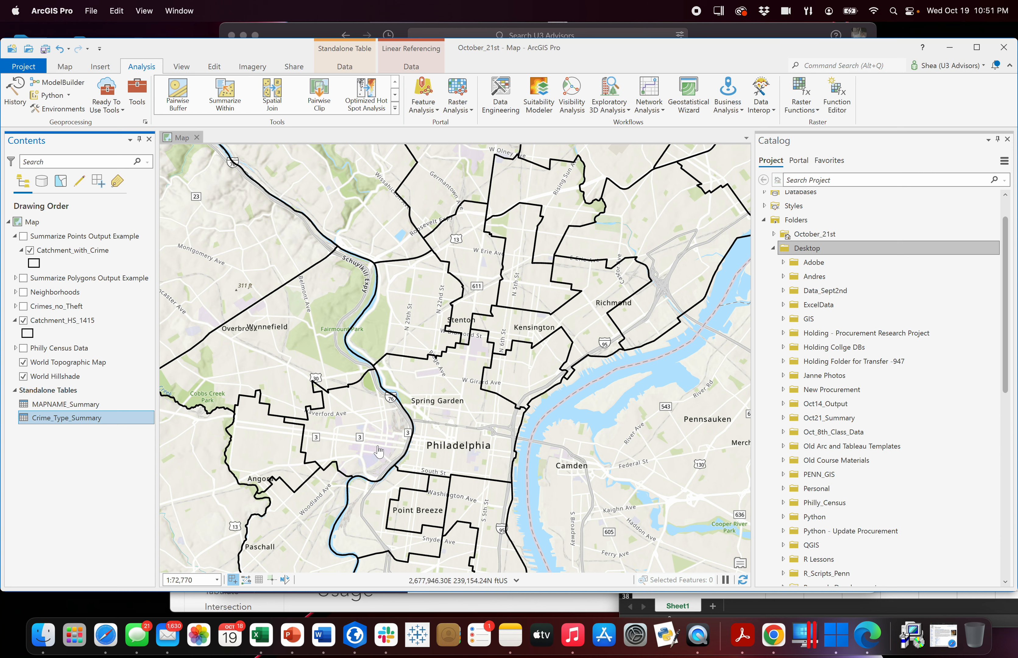
- Display the Neighborhoods layer with Catchment_HS_1415 moved above it, and toggle the catchments to compare the two sets of boundaries
click(23, 307)
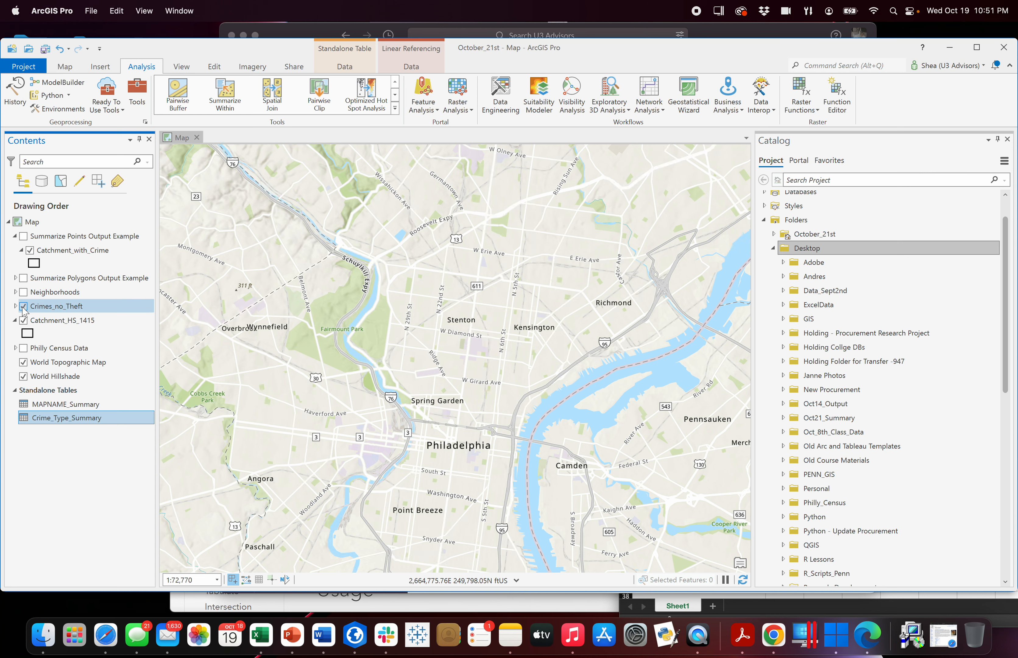
click(23, 307)
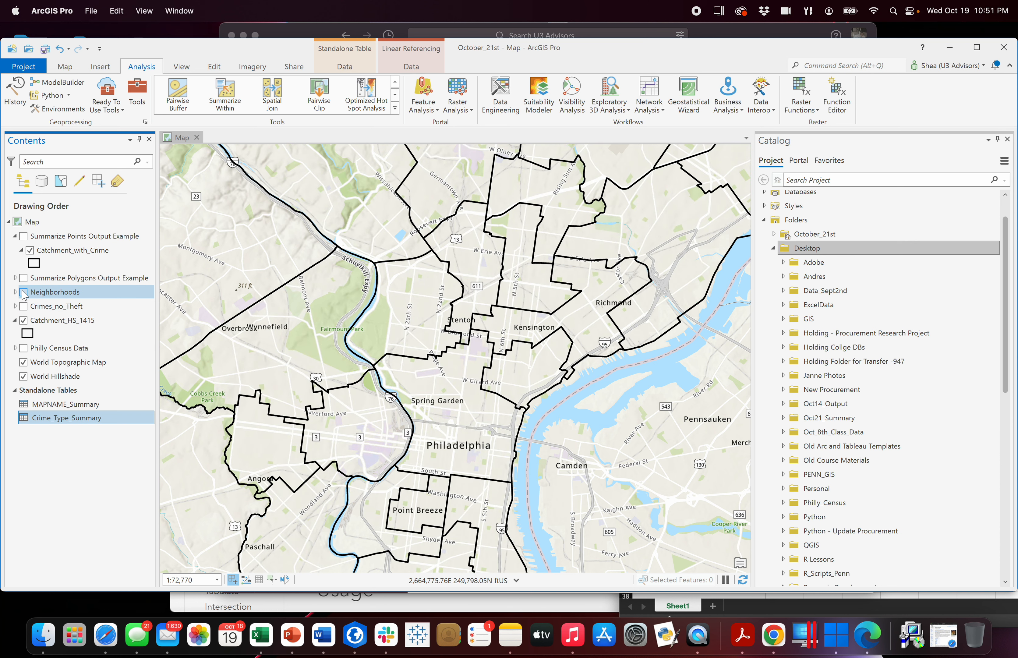
click(24, 293)
drag(62, 320, 69, 292)
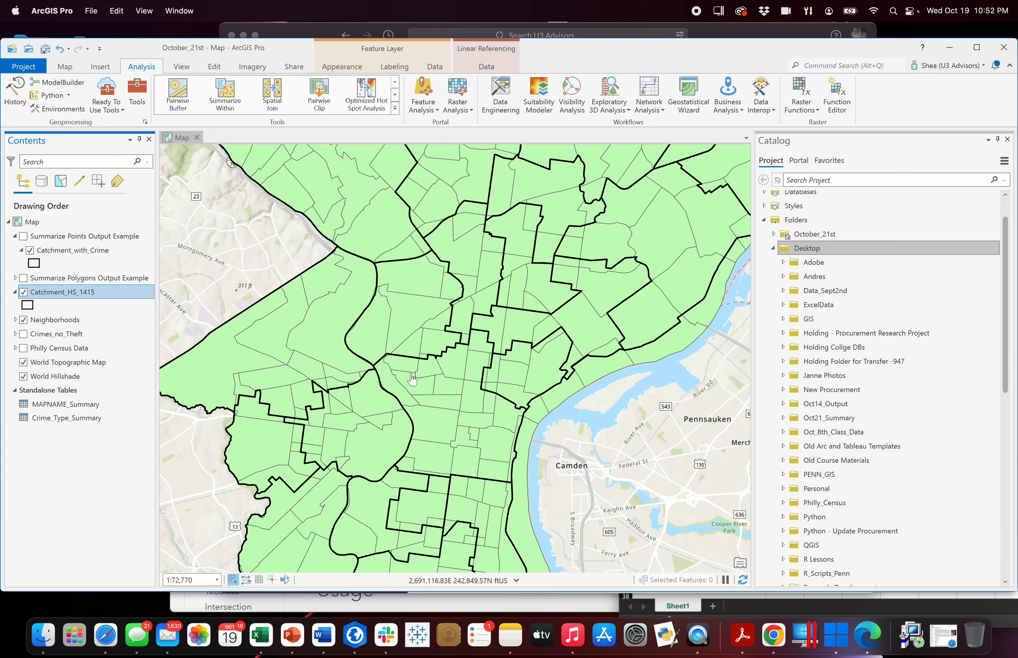
scroll(404, 366, up, 5)
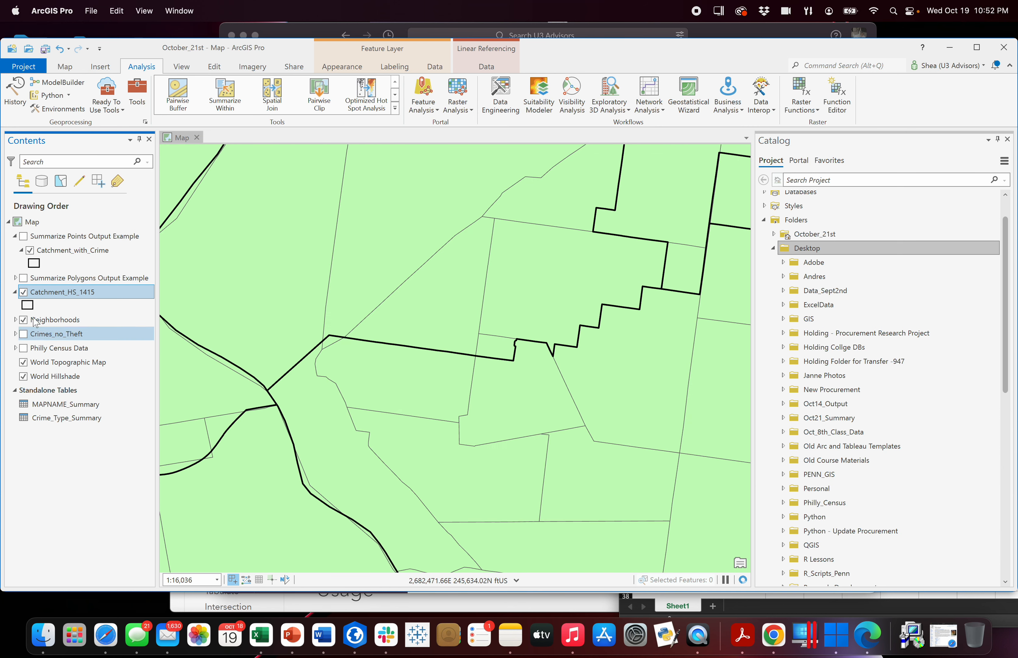
click(24, 292)
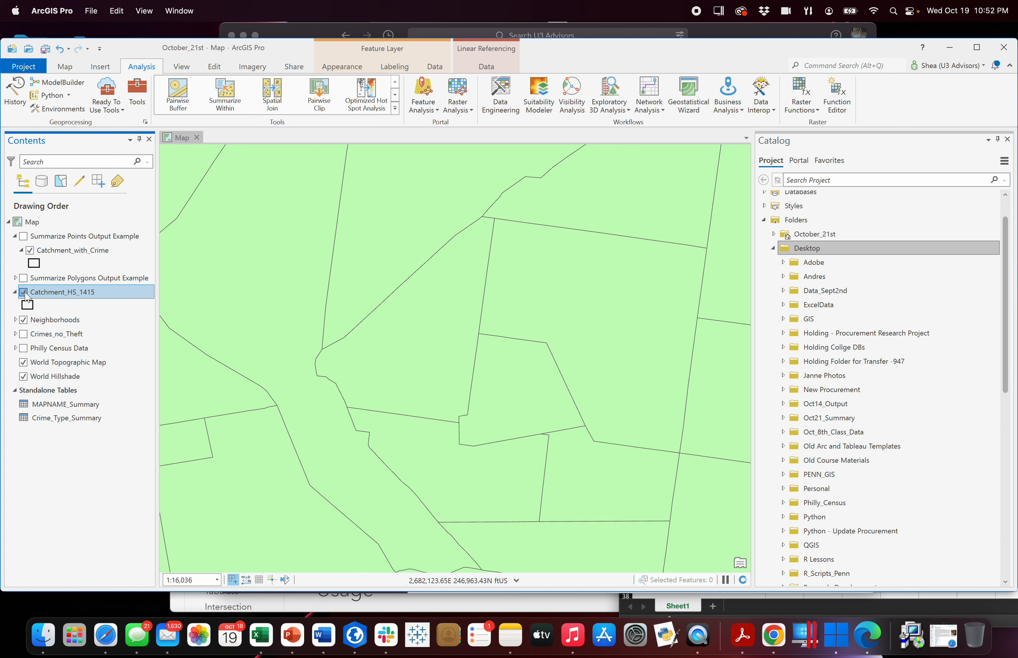
- View the attributes of the Strawberry Mansion HS catchment in Catchment_HS_1415, and close its pop-up
click(448, 306)
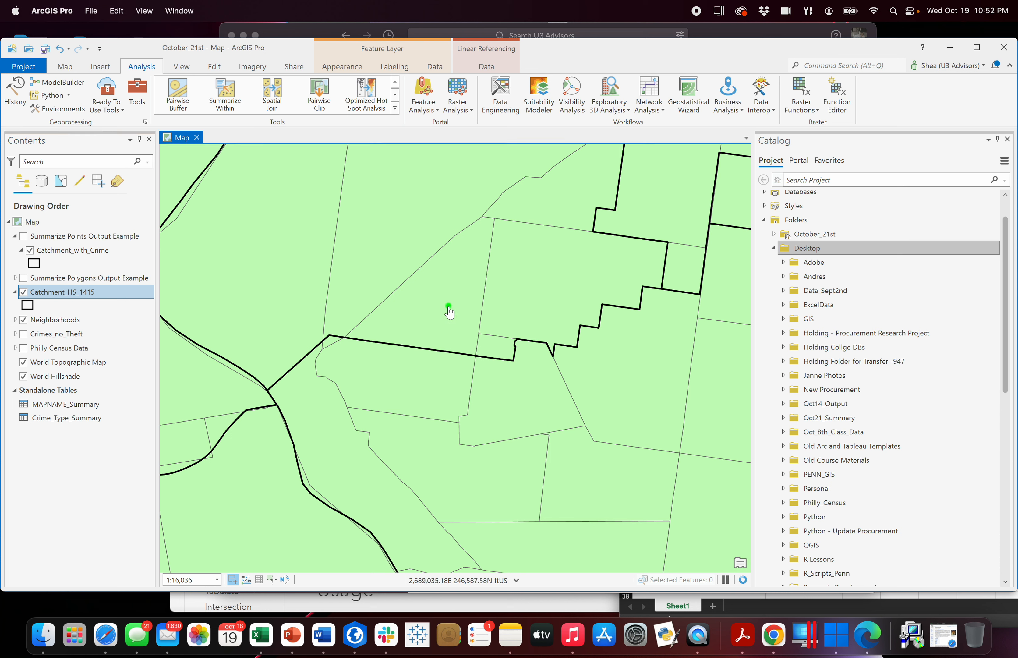
click(449, 318)
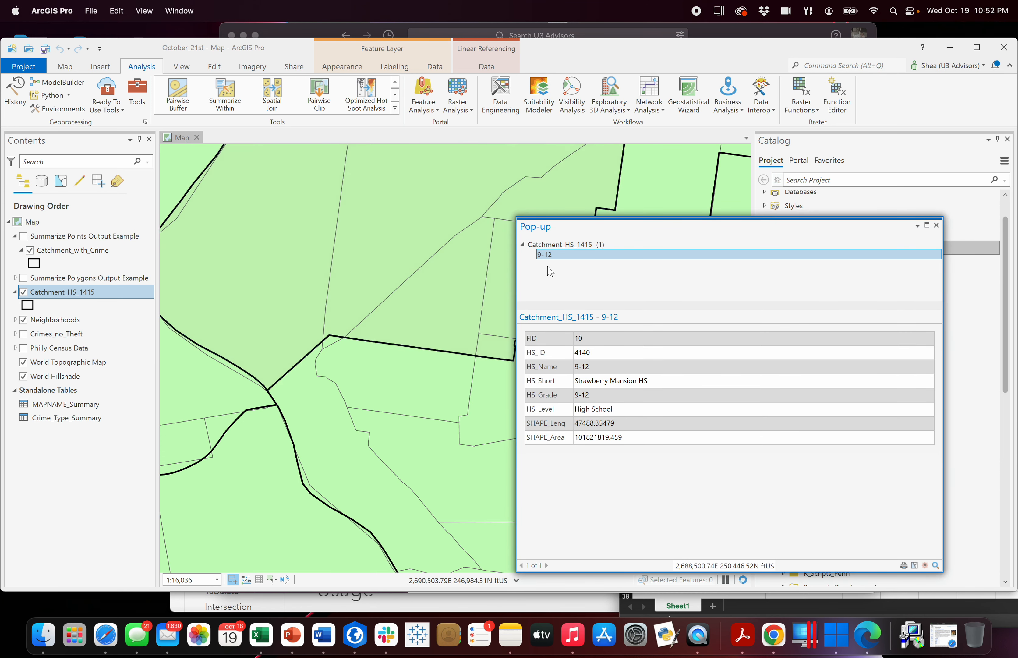
click(937, 226)
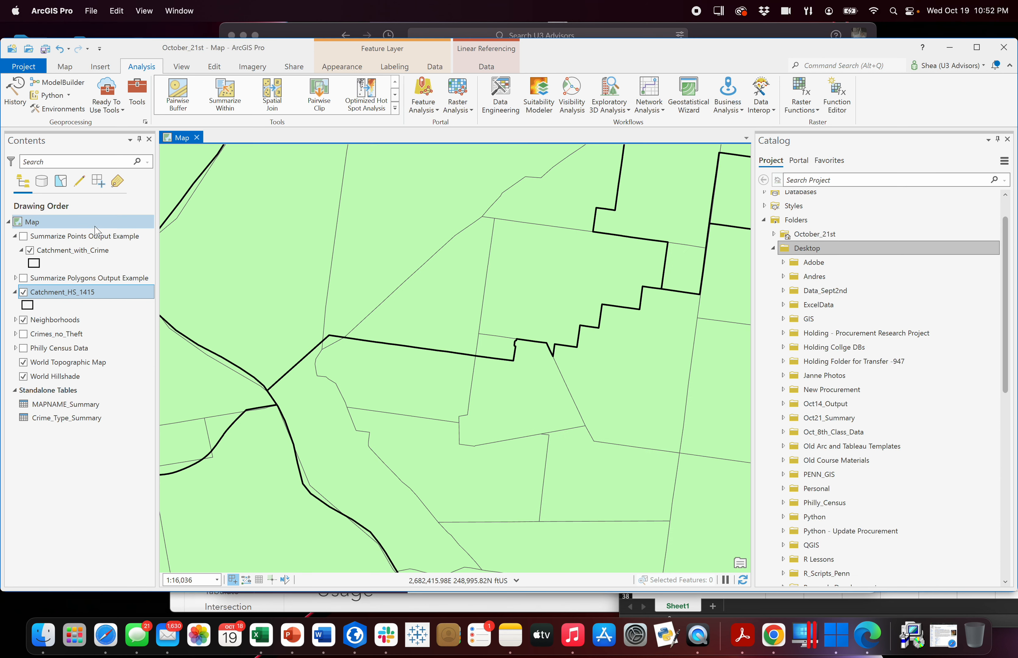
- Hide Catchment_HS_1415 to view the attributes of the Brewerytown neighborhood crossed by the catchment boundary, close the pop-up and redisplay the catchments
click(23, 293)
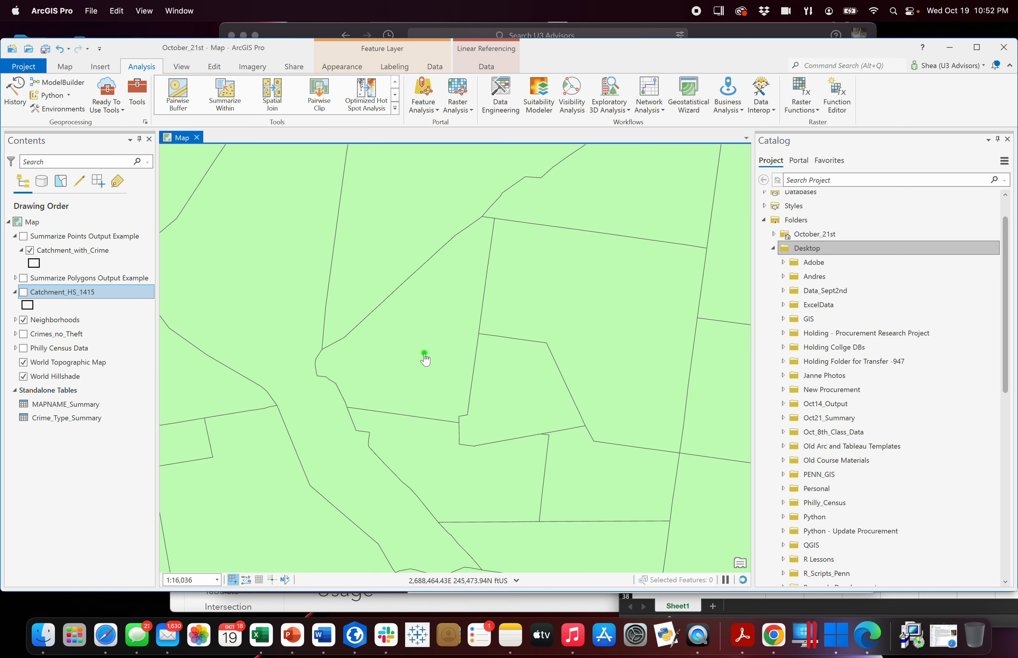
click(425, 360)
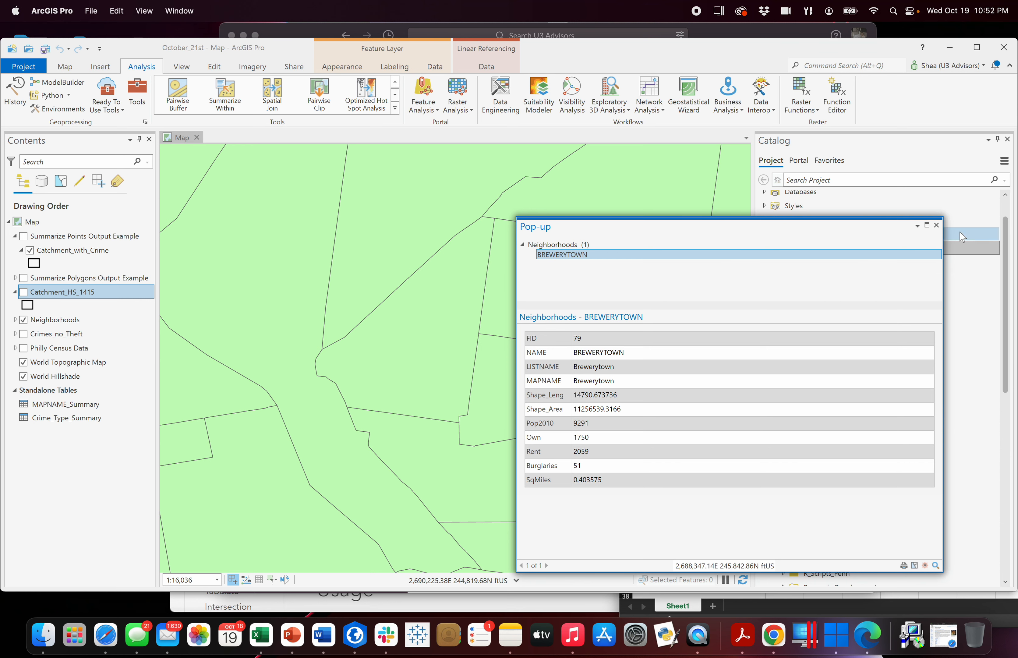
click(936, 226)
click(23, 292)
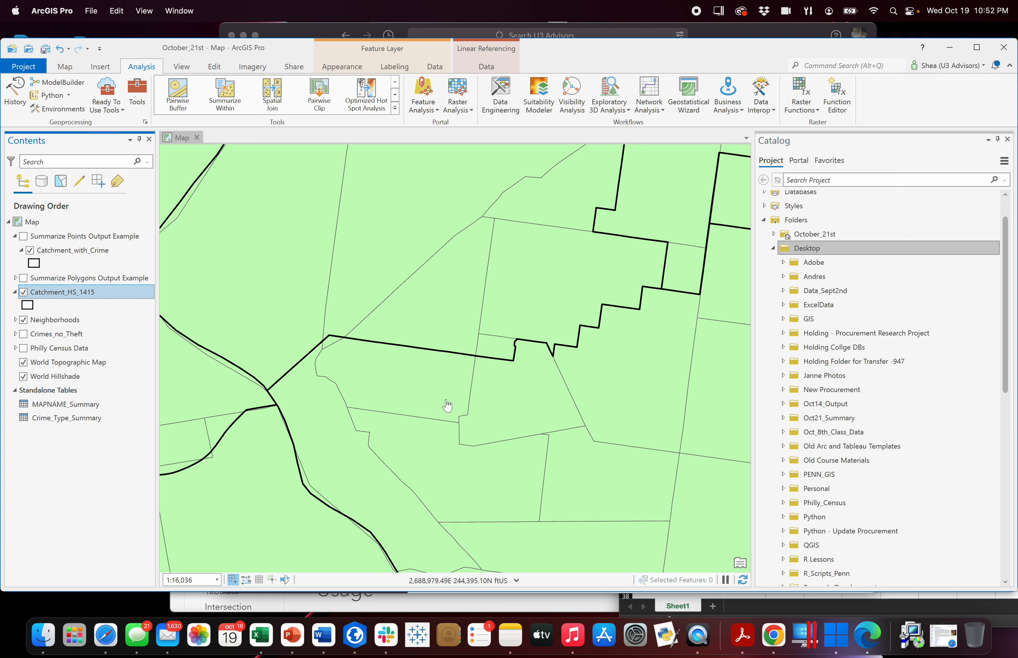
scroll(446, 405, down, 4)
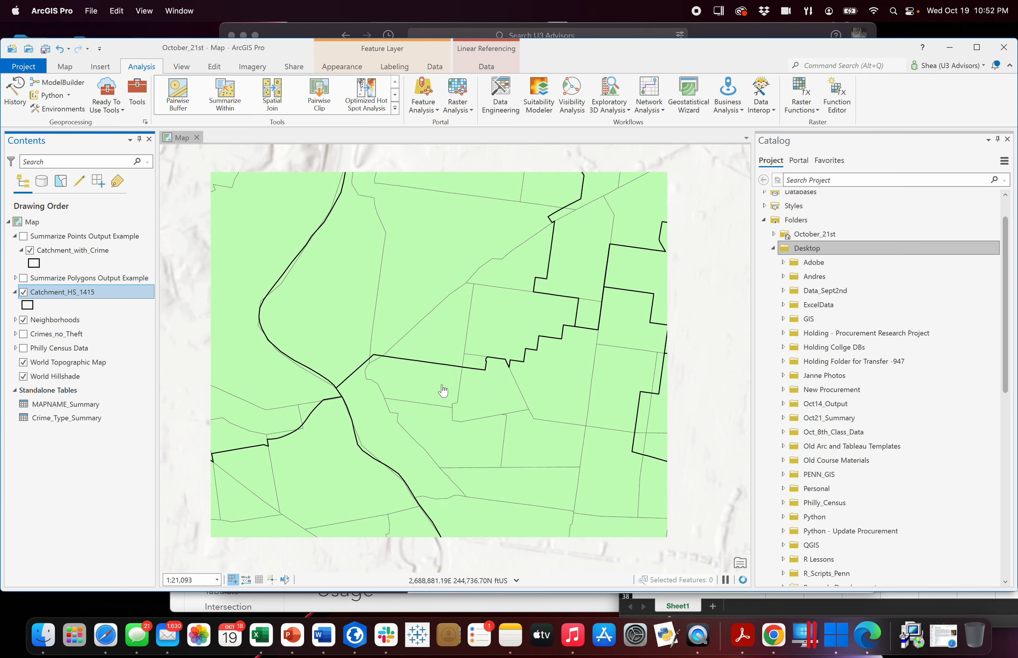